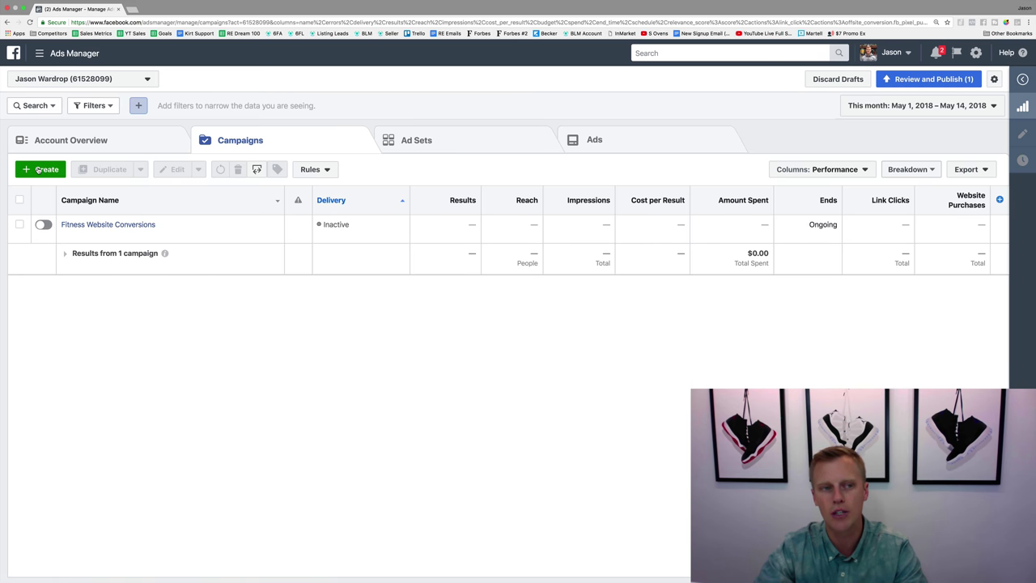
# Start a new campaign from scratch, discarding the unfinished one, and choose Traffic as the marketing objective.
pyautogui.click(41, 170)
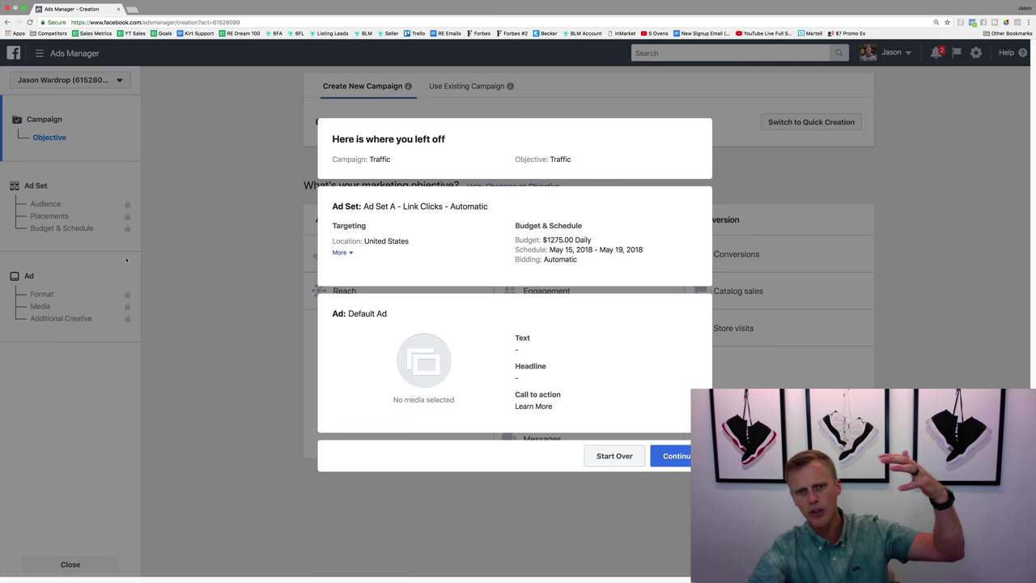
pyautogui.click(612, 457)
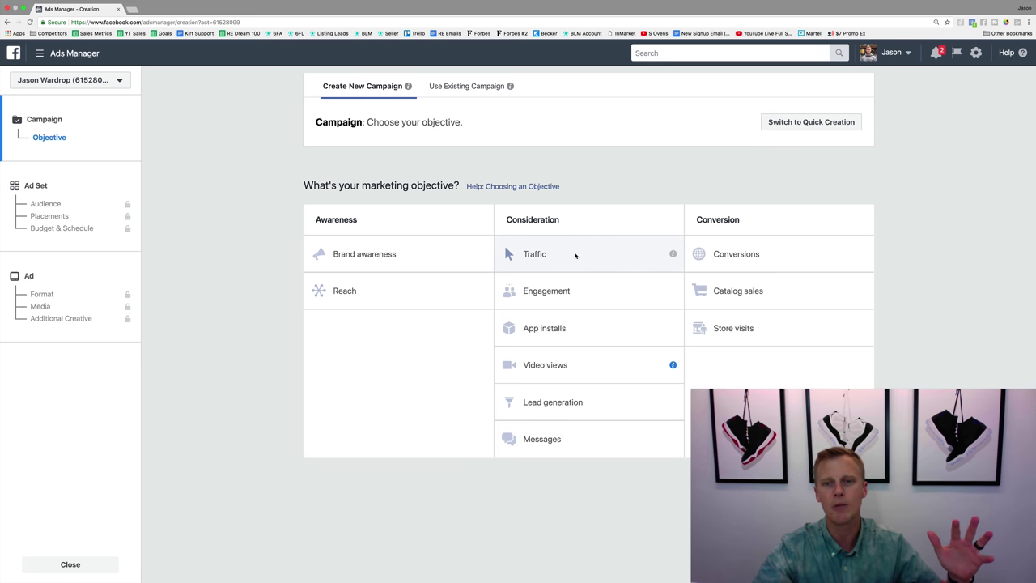
pyautogui.click(575, 255)
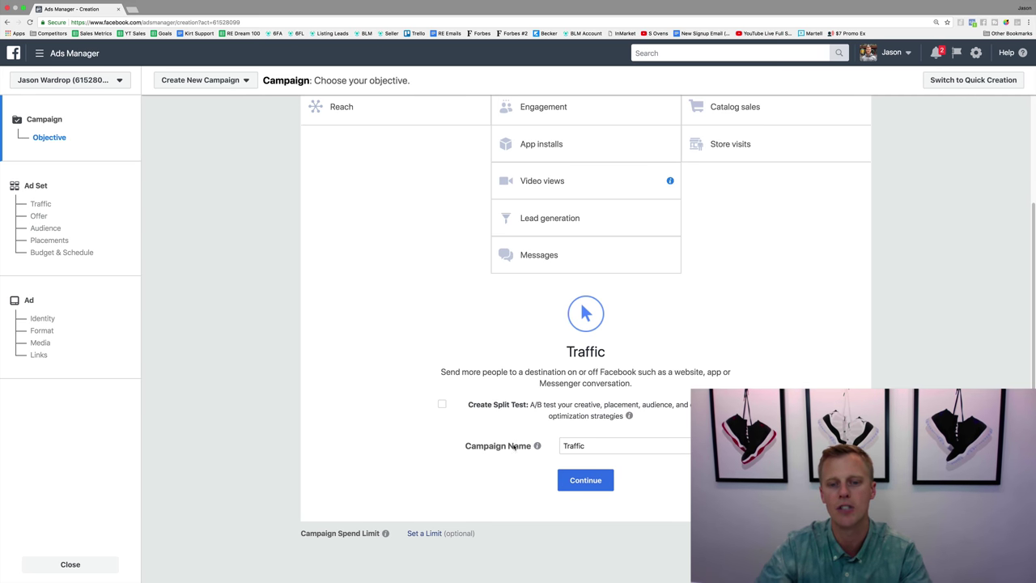
# Enable split testing, name the campaign "Traffic (Demo)" and continue to the ad set setup.
pyautogui.click(442, 404)
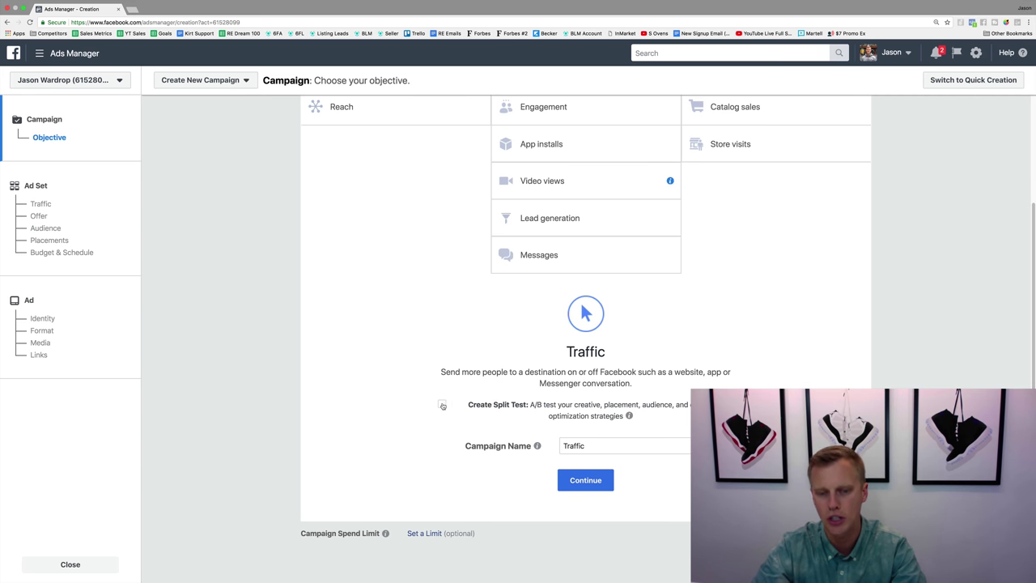
pyautogui.click(589, 422)
pyautogui.write('(DE')
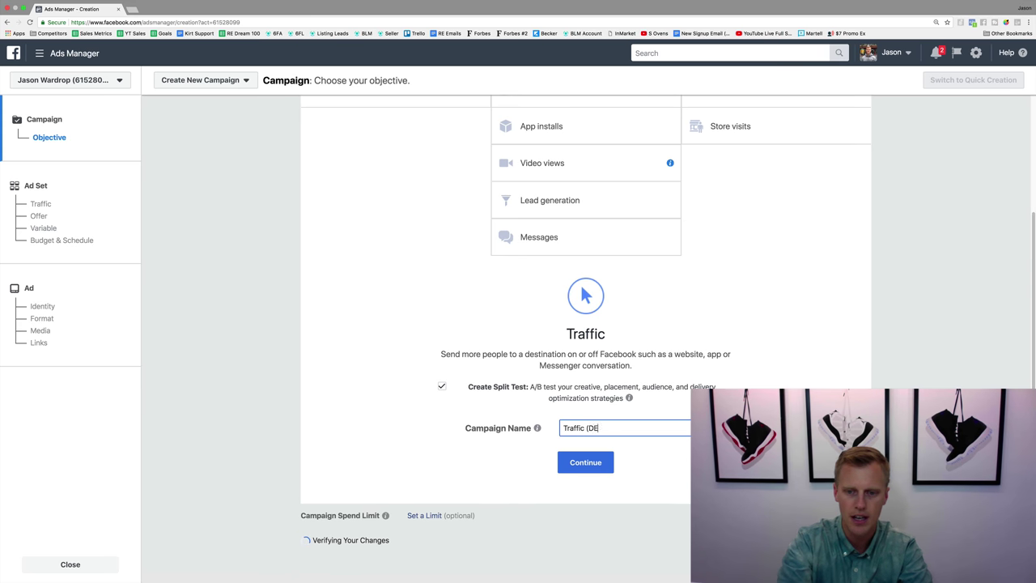
pyautogui.write('MO')
pyautogui.press('BackSpace')
pyautogui.press('BackSpace')
pyautogui.press('BackSpace')
pyautogui.write('emo')
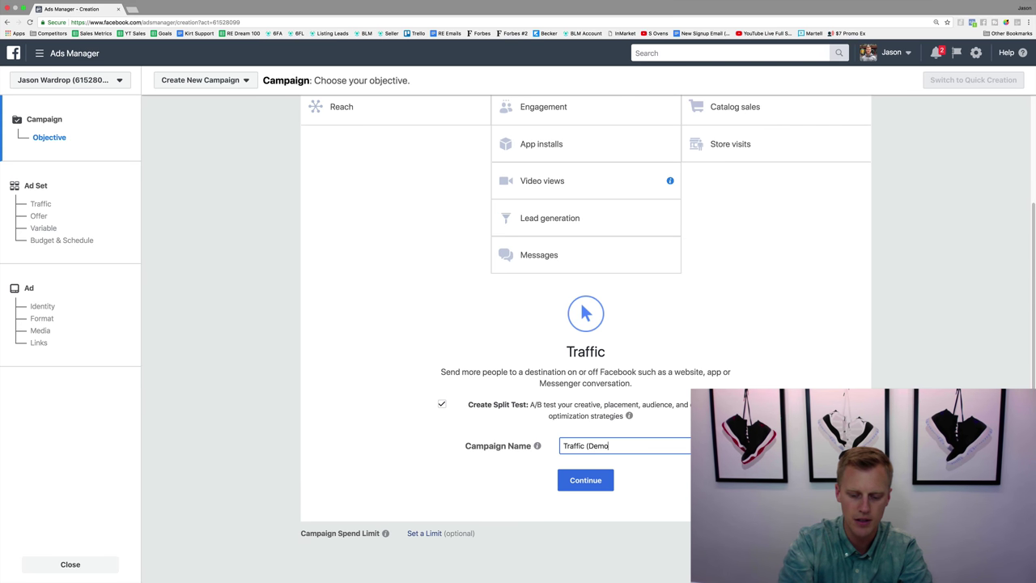
pyautogui.write(')')
pyautogui.click(592, 480)
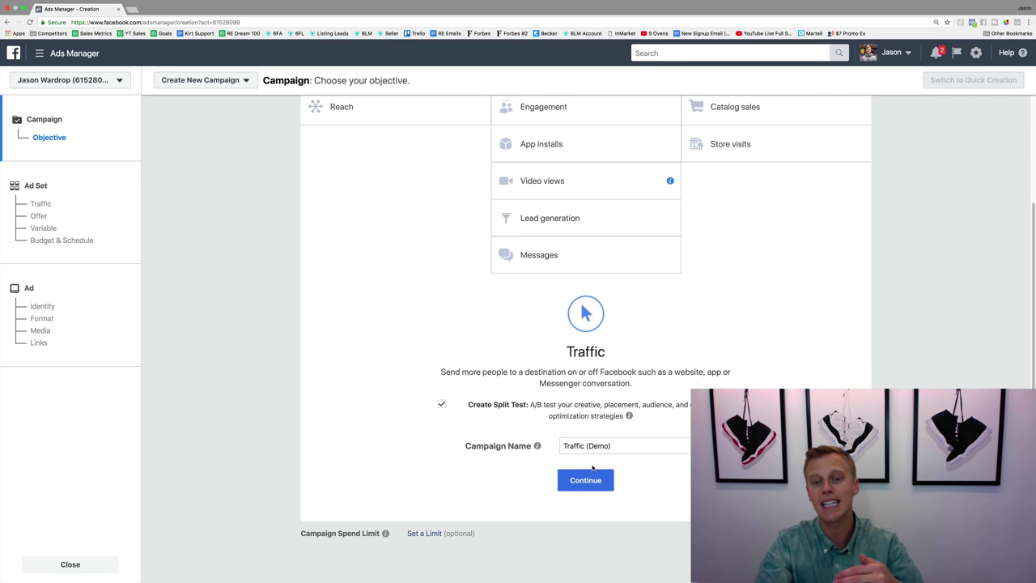
pyautogui.click(585, 483)
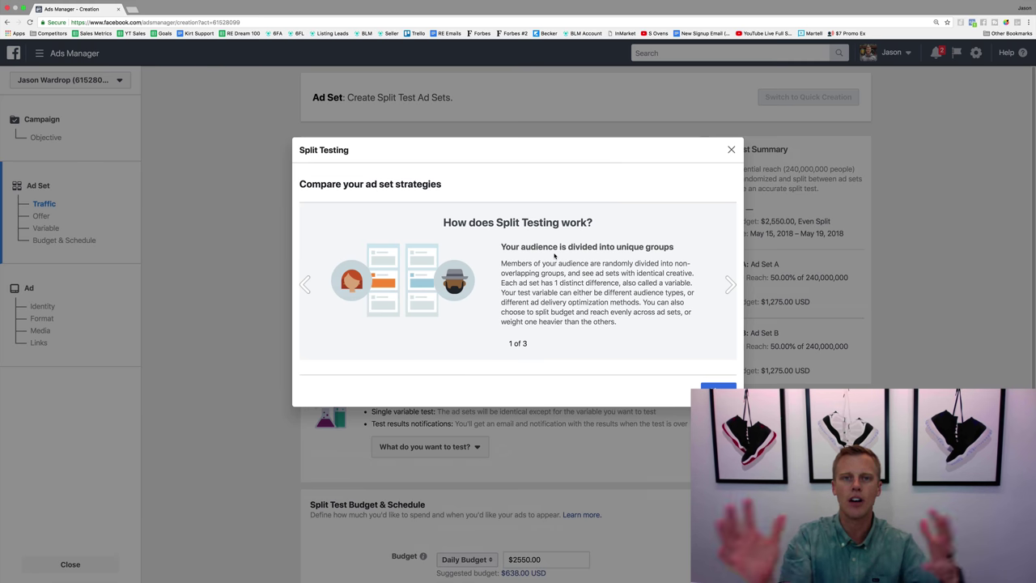
# Page through the introduction on how split testing works and dismiss it.
pyautogui.click(728, 285)
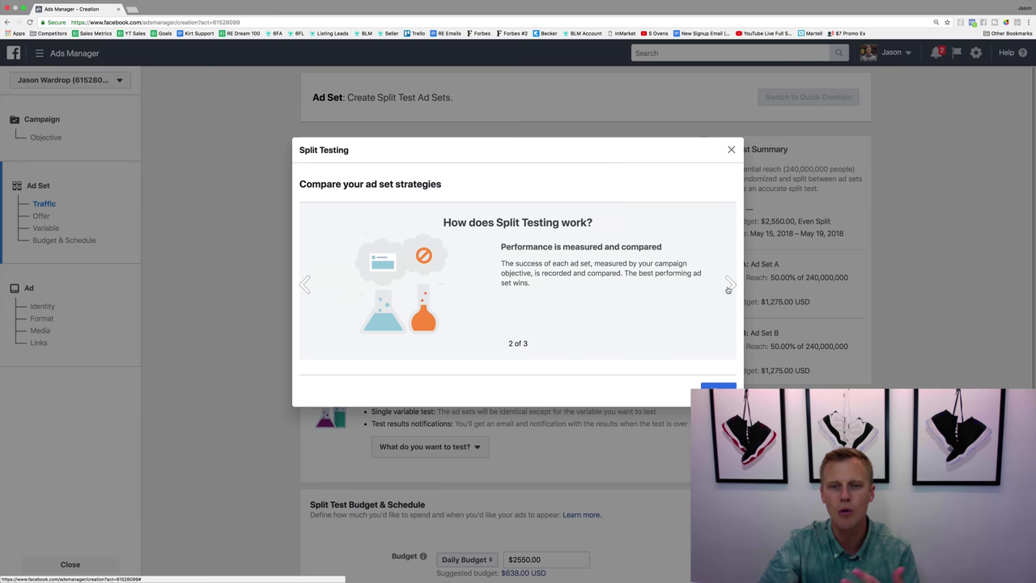
pyautogui.click(728, 285)
pyautogui.click(717, 388)
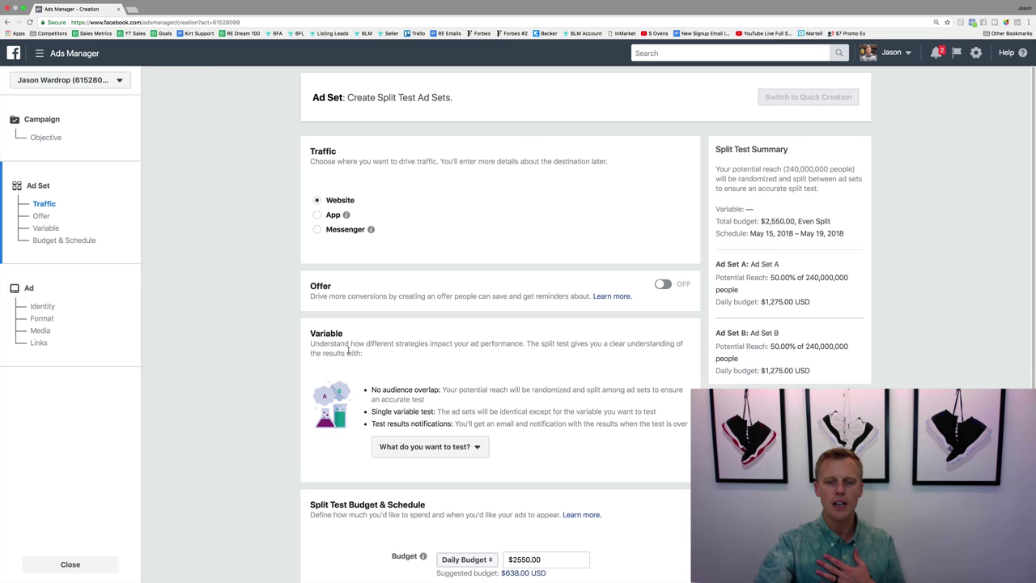
# Set the split test variable to Placement.
pyautogui.scroll(-2, 349, 350)
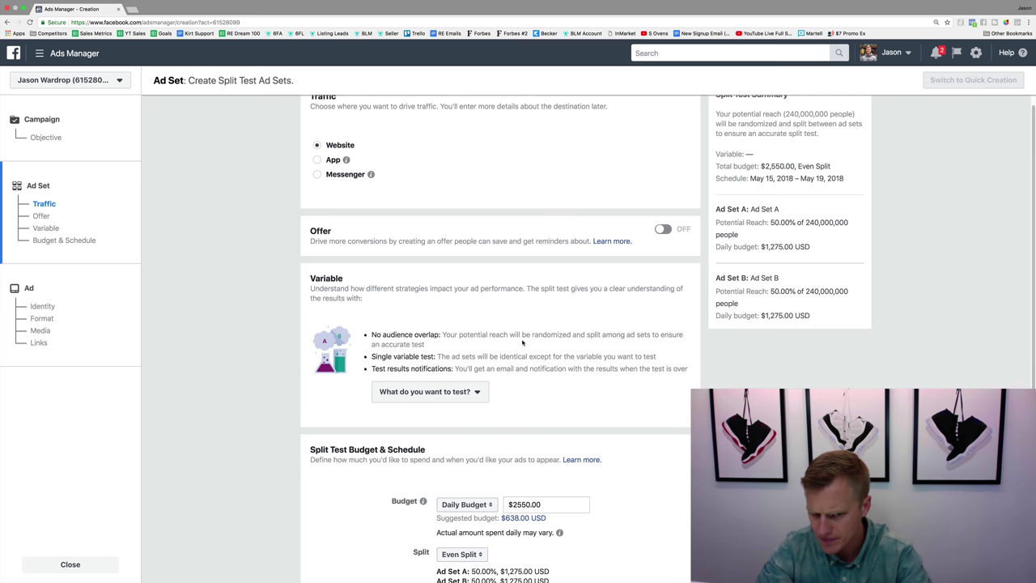
pyautogui.click(457, 395)
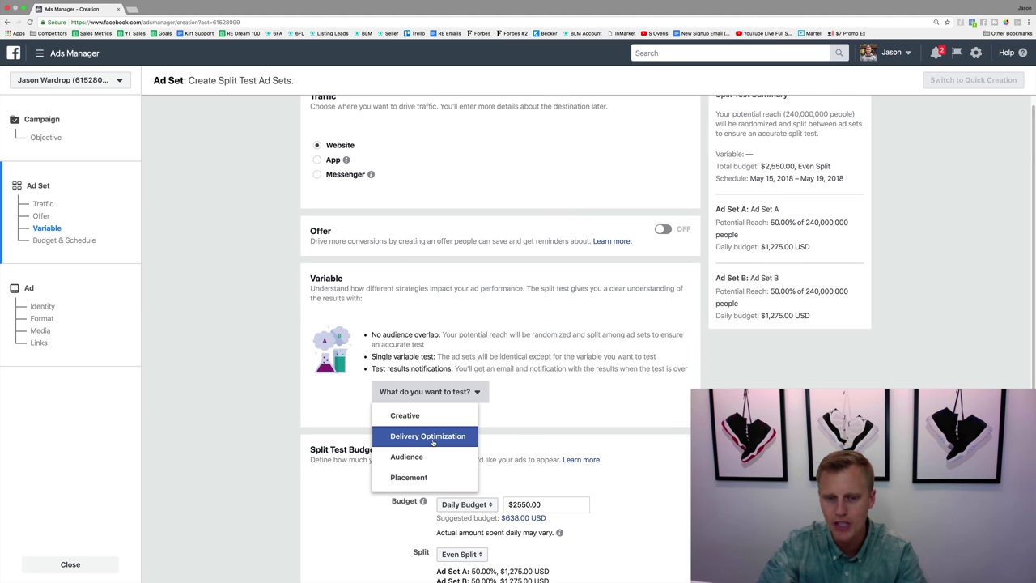
pyautogui.click(439, 484)
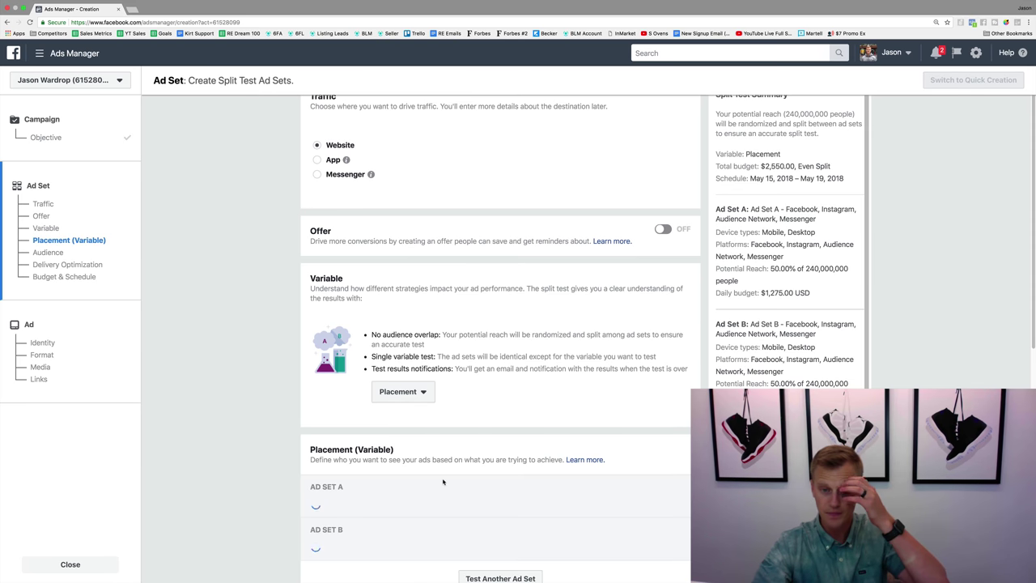
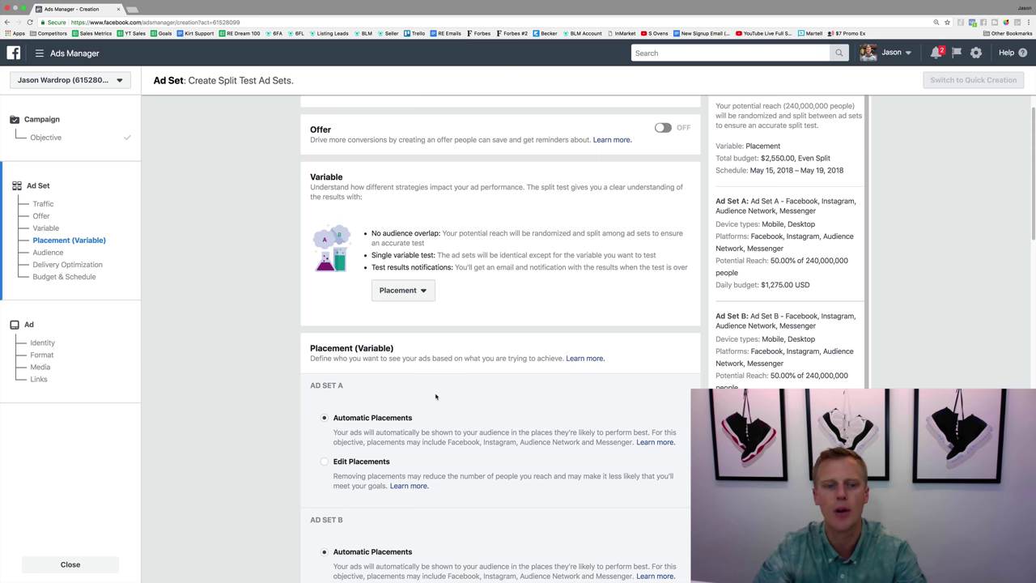
# Switch ad set B to edited placements and keep only Facebook Feeds, excluding all Instagram, Audience Network and Messenger placements.
pyautogui.scroll(-3, 303, 416)
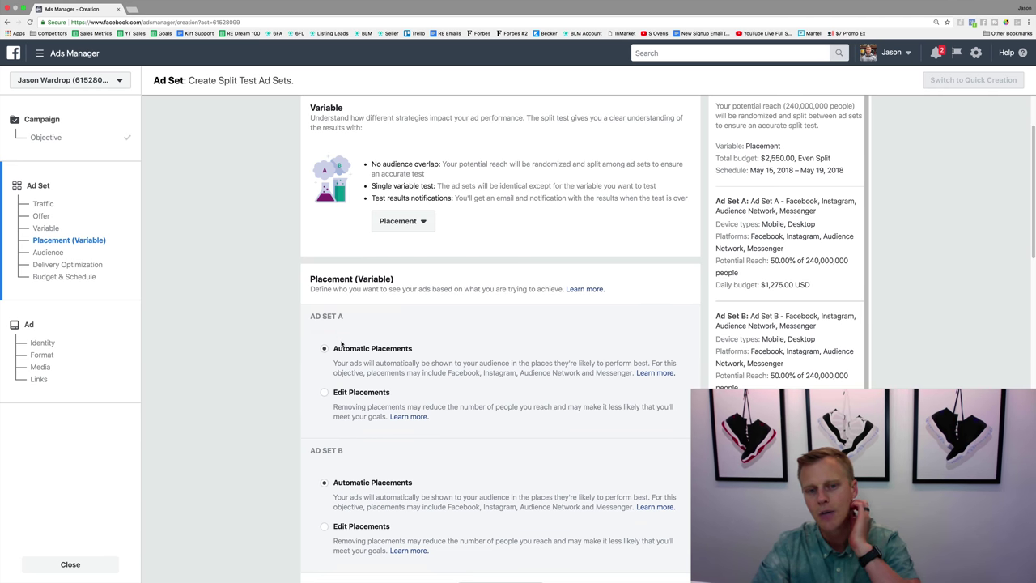
pyautogui.scroll(-1, 399, 287)
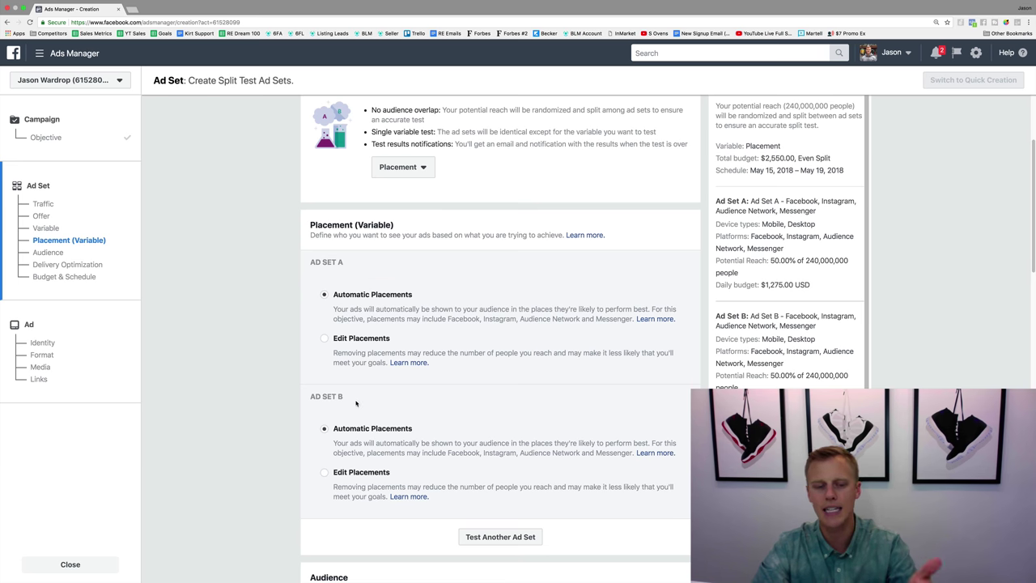
pyautogui.scroll(-1, 354, 430)
pyautogui.click(339, 421)
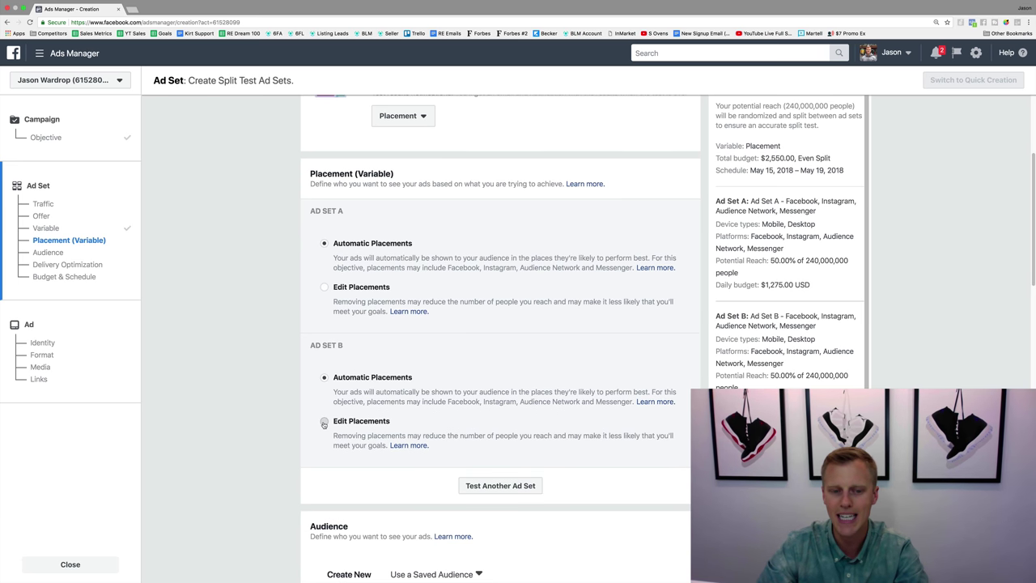
pyautogui.scroll(-5, 328, 419)
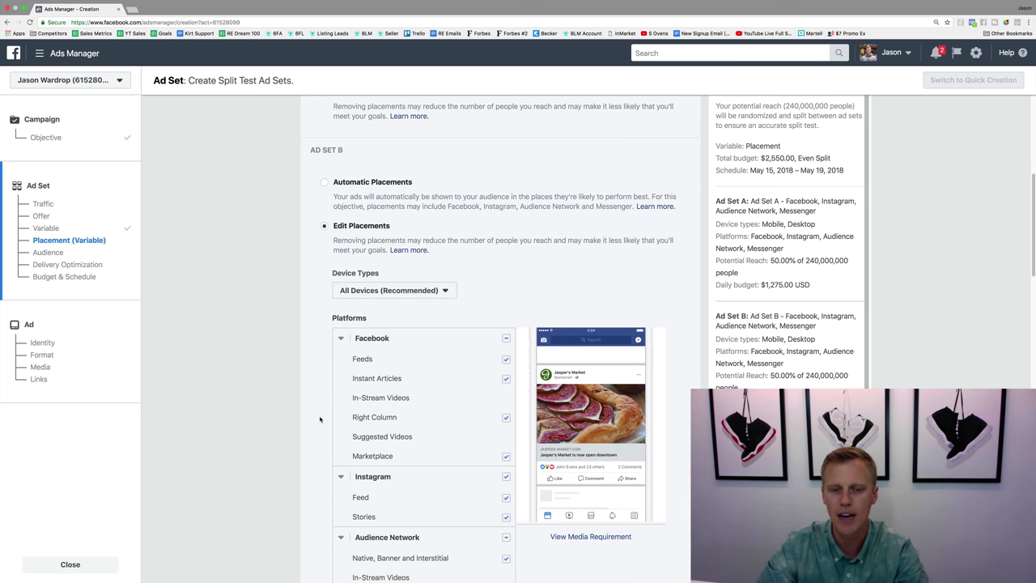
pyautogui.click(506, 326)
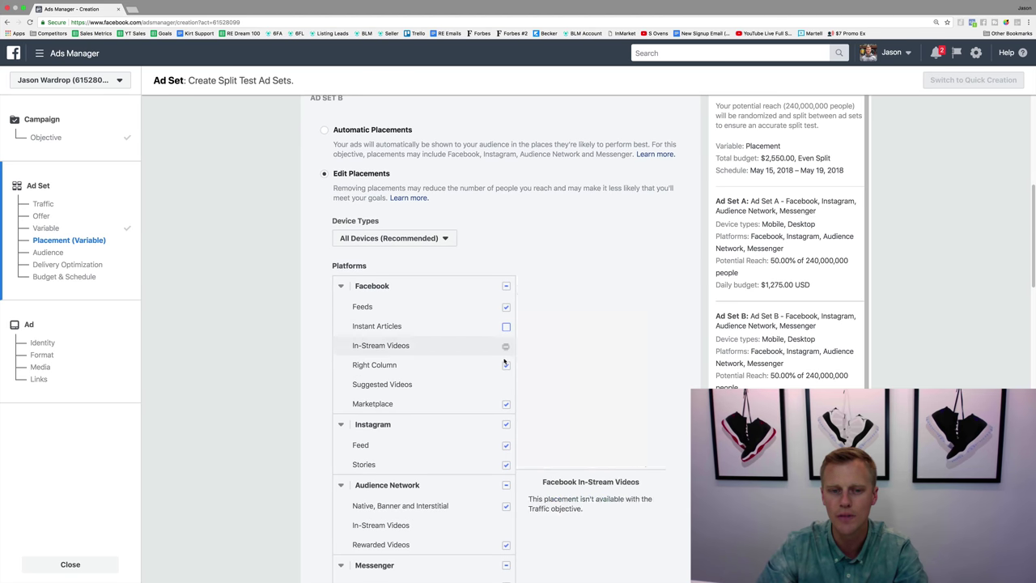
pyautogui.click(505, 365)
pyautogui.click(505, 403)
pyautogui.click(506, 424)
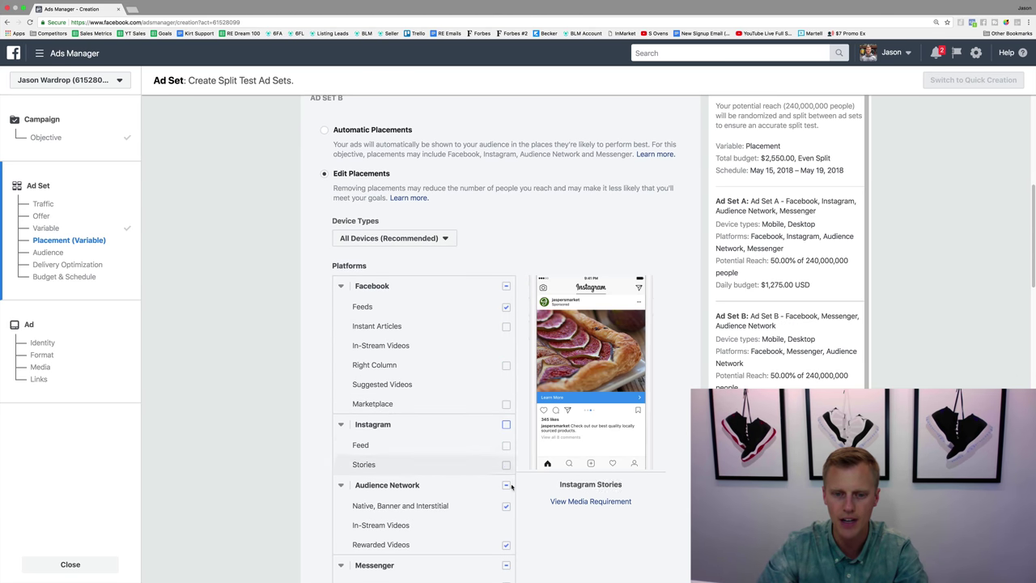
pyautogui.click(505, 485)
pyautogui.click(506, 565)
pyautogui.scroll(-3, 505, 558)
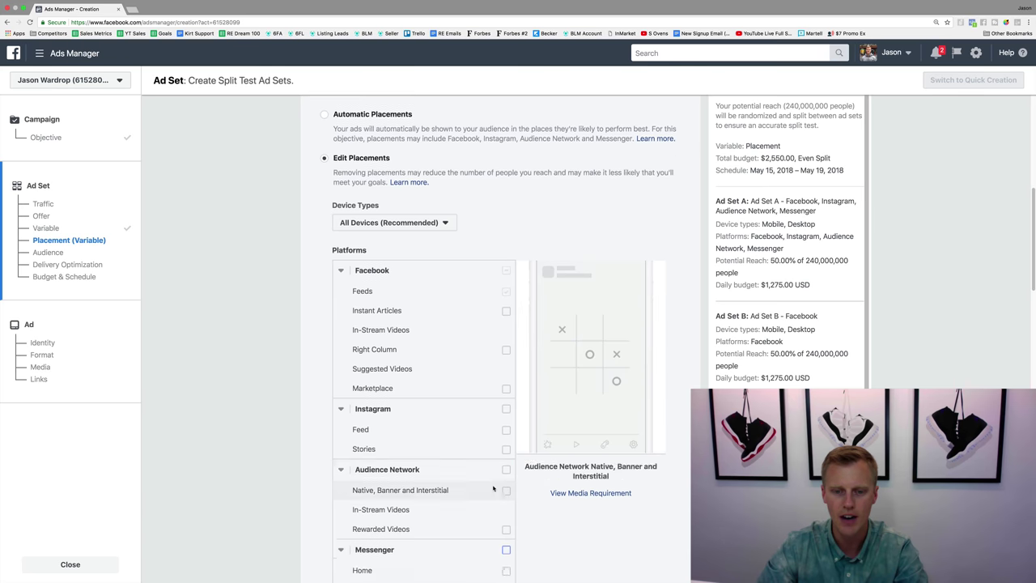
pyautogui.scroll(8, 502, 466)
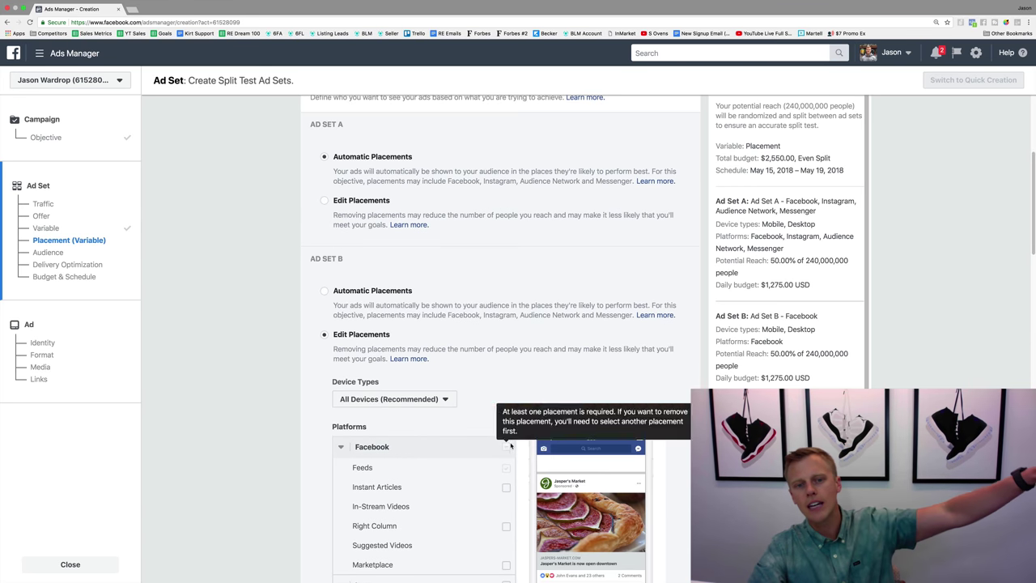
# Add a third ad set to the test and limit its placements to the Instagram Feed.
pyautogui.scroll(-6, 511, 442)
pyautogui.scroll(-8, 505, 296)
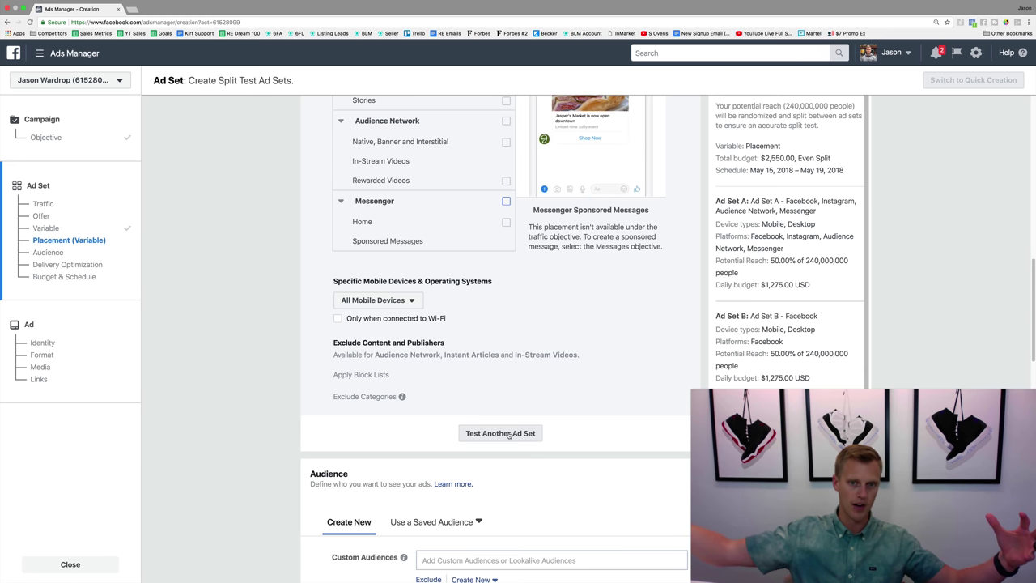
pyautogui.click(507, 435)
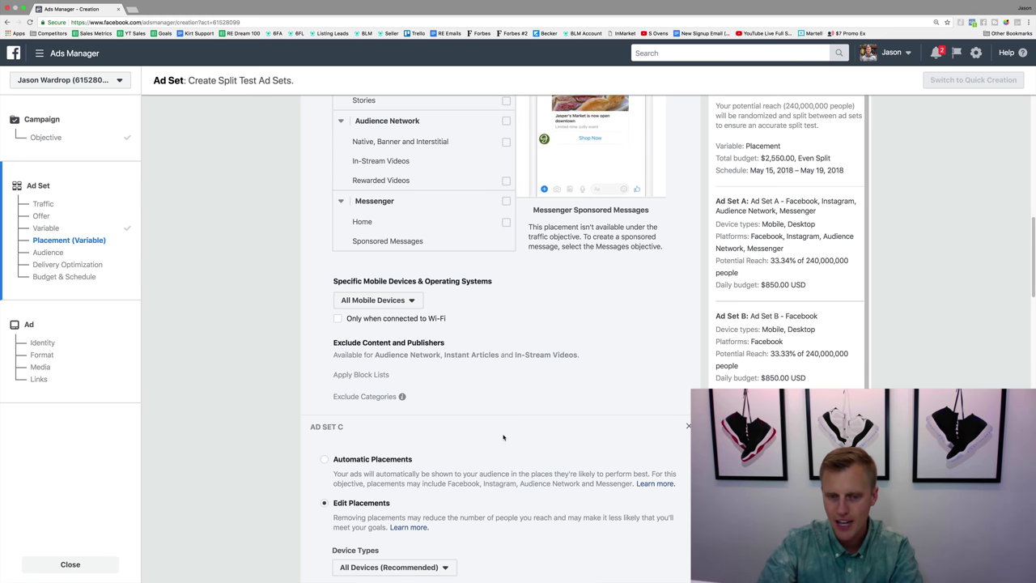
pyautogui.scroll(-5, 505, 435)
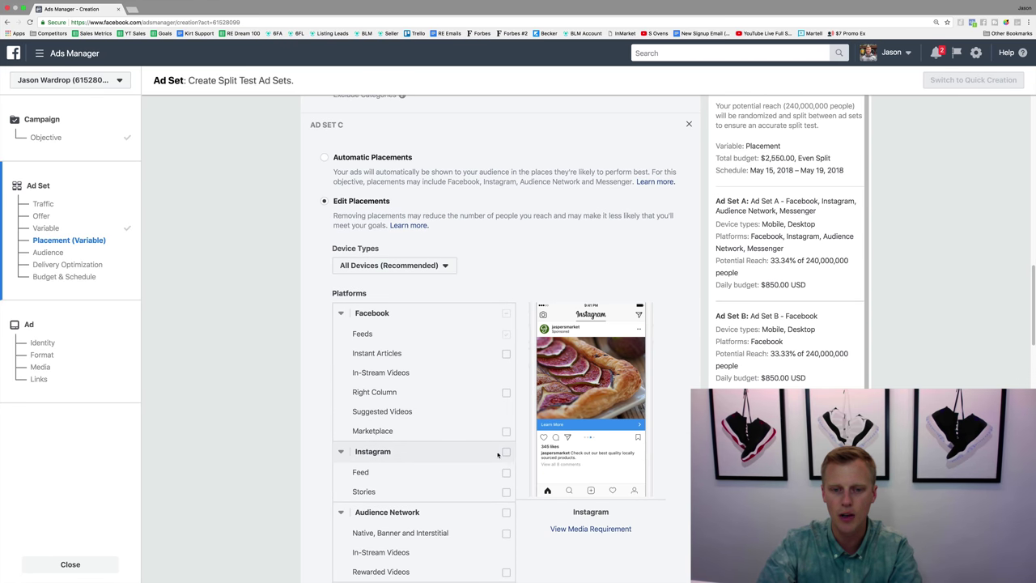
pyautogui.click(505, 491)
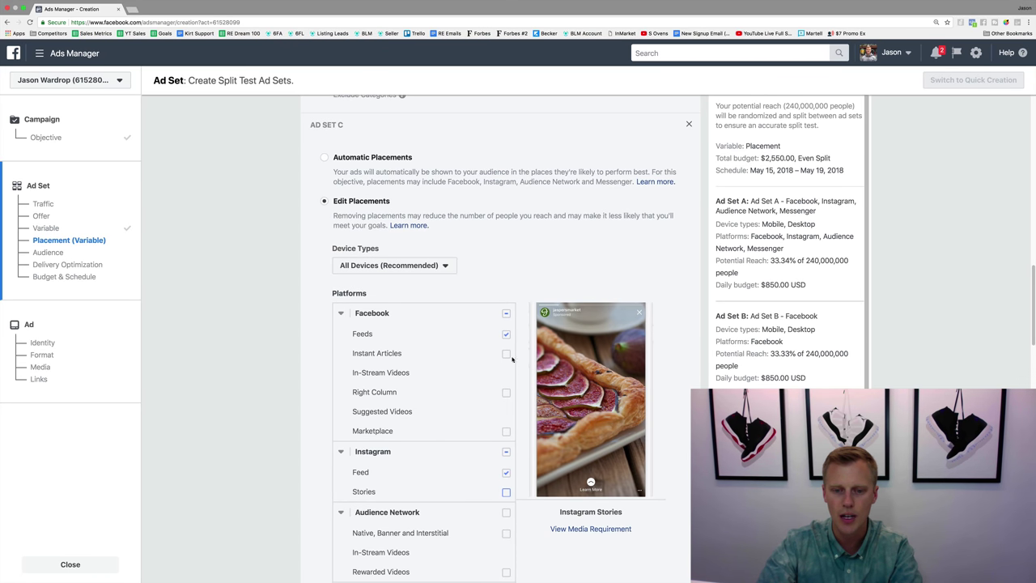
pyautogui.click(505, 313)
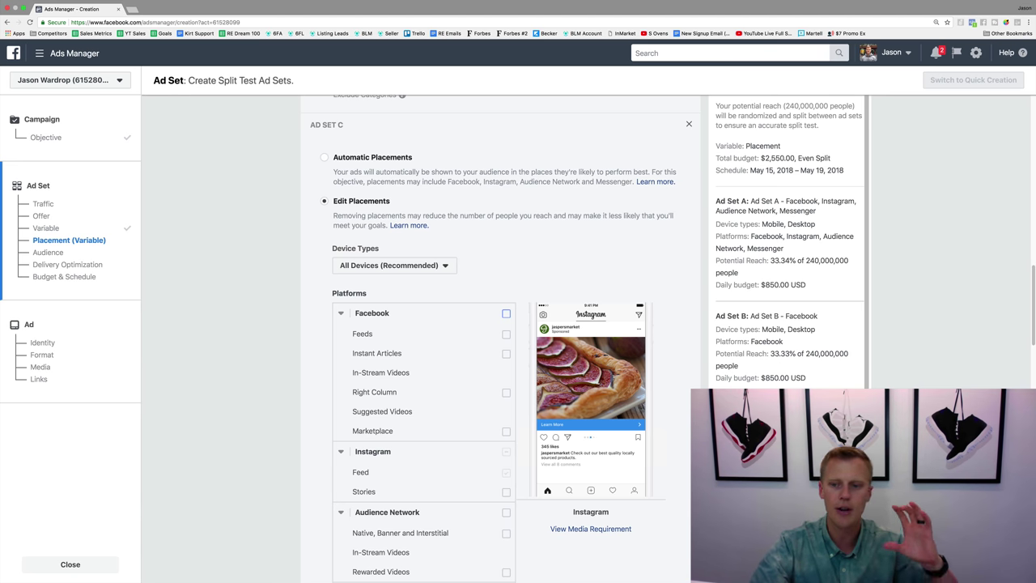
# Change the split test variable to Audience.
pyautogui.scroll(-10, 655, 443)
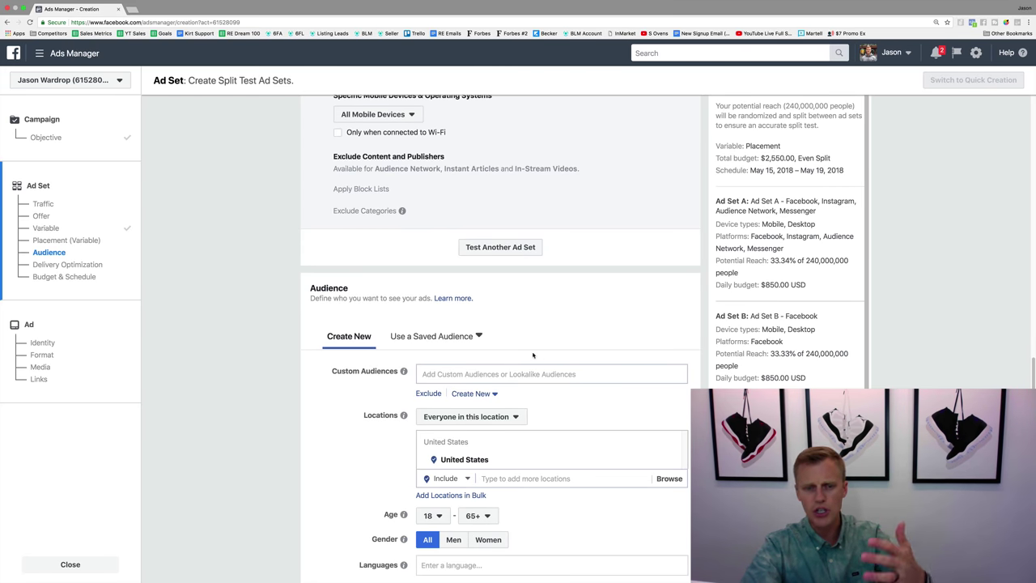
pyautogui.scroll(-4, 489, 355)
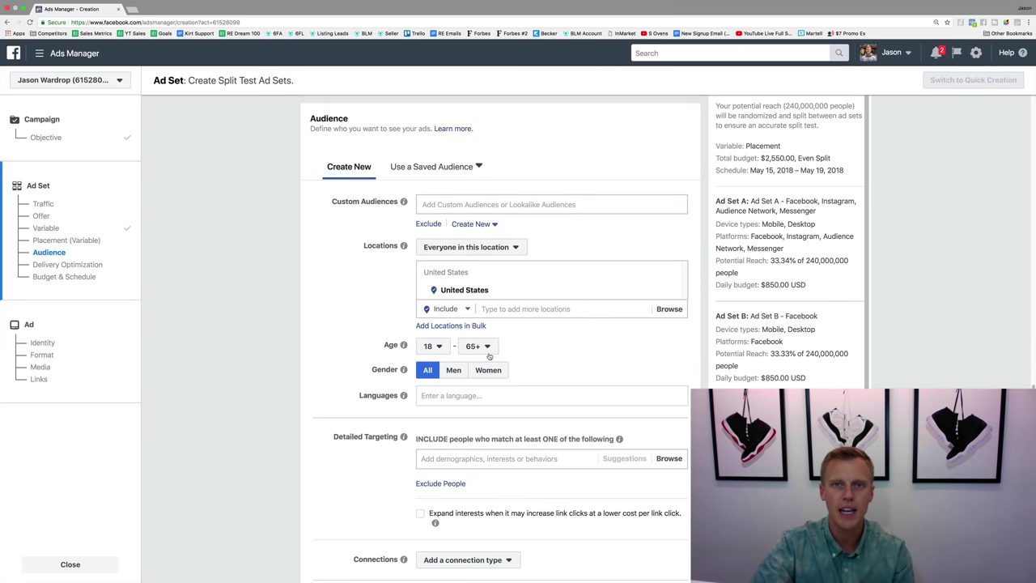
pyautogui.scroll(2, 488, 355)
pyautogui.scroll(15, 489, 355)
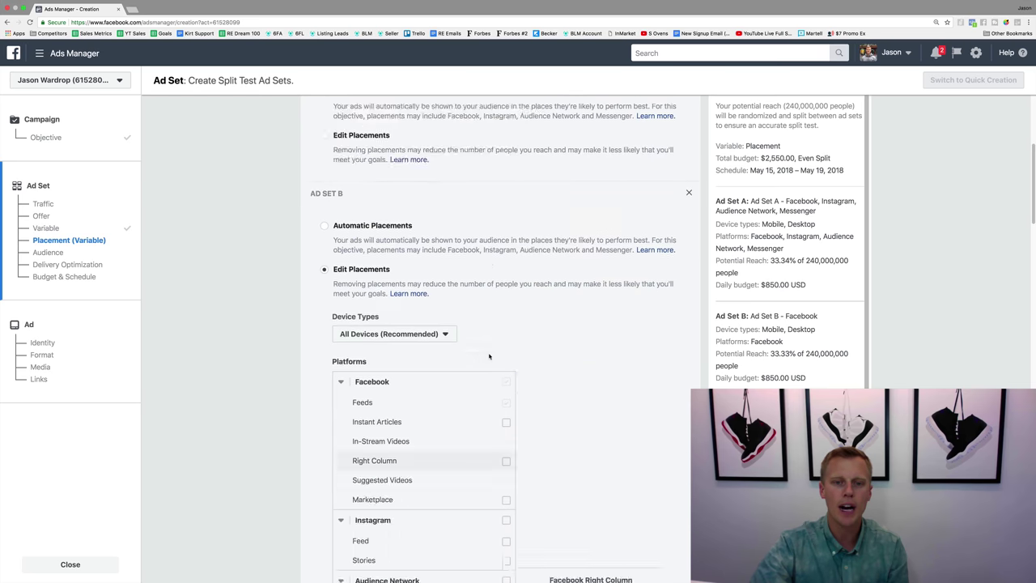
pyautogui.scroll(1, 488, 355)
pyautogui.click(402, 255)
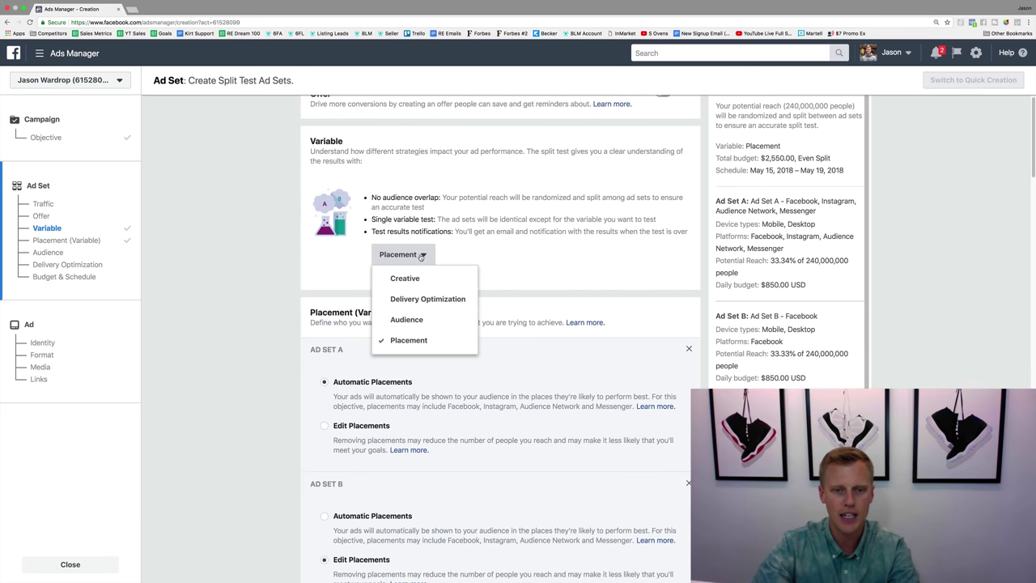
pyautogui.click(403, 322)
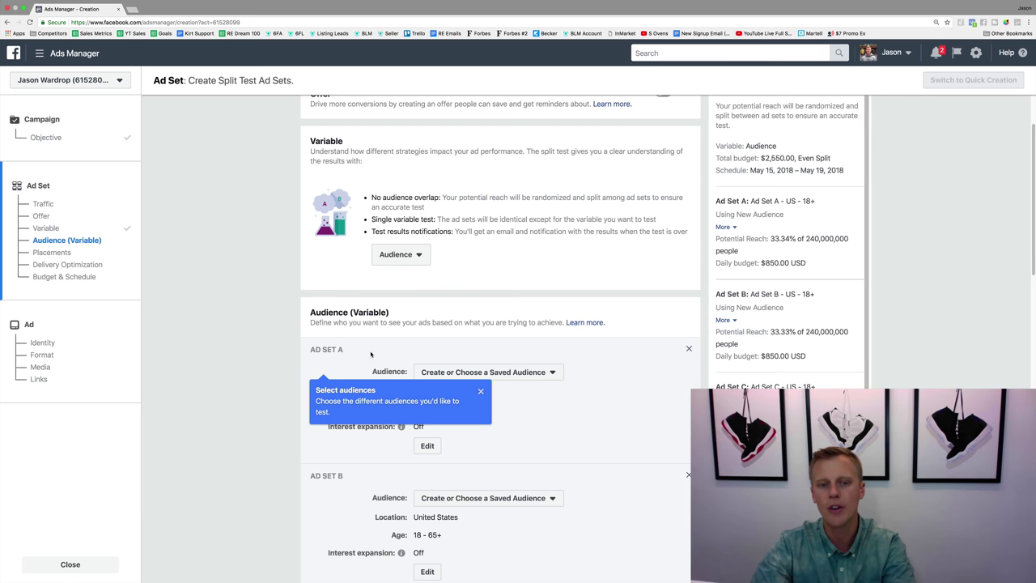
# Assign the saved audience "Dallas Texas - Fitness" to ad set A.
pyautogui.scroll(-1, 323, 340)
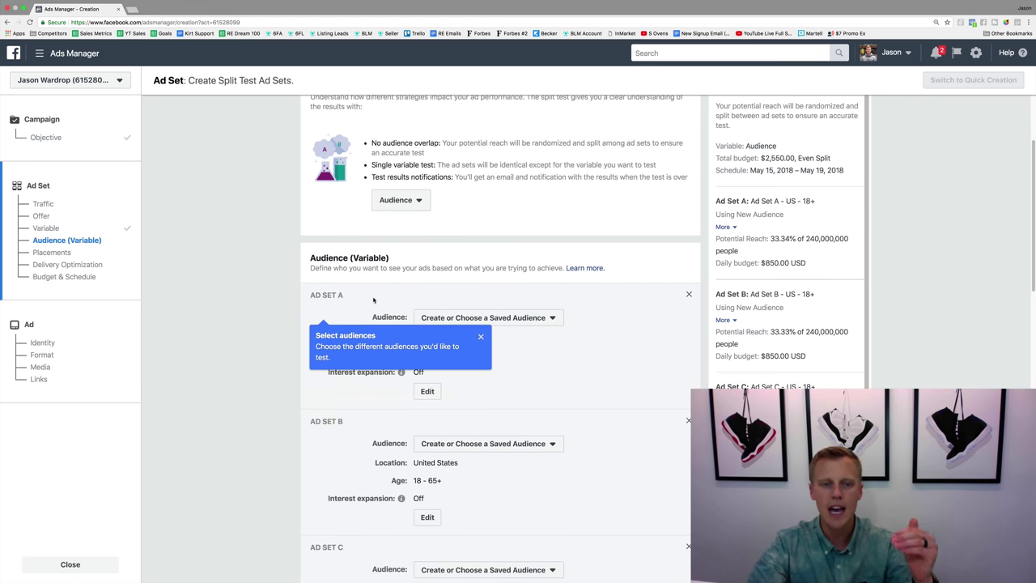
pyautogui.click(487, 319)
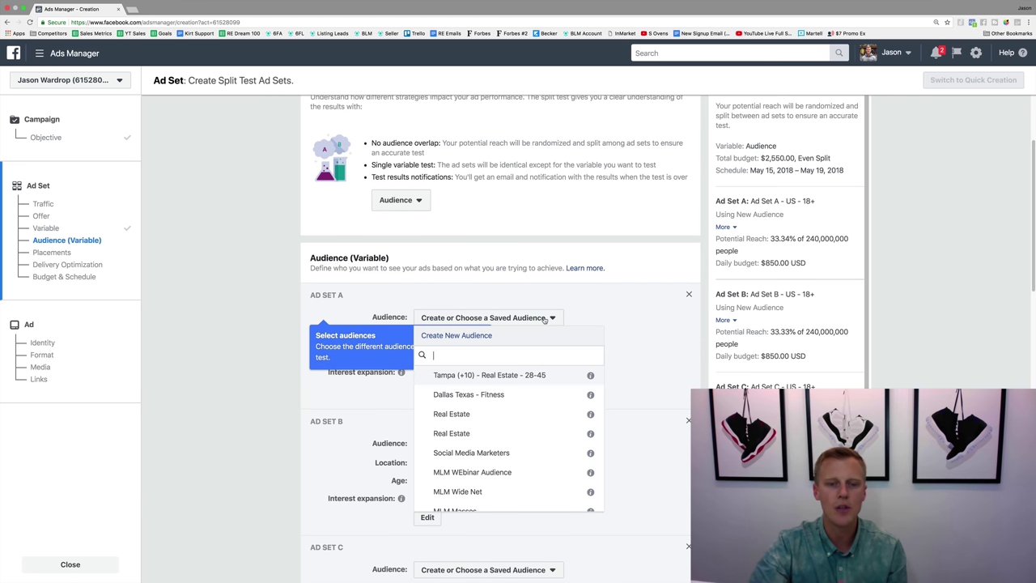
pyautogui.click(509, 396)
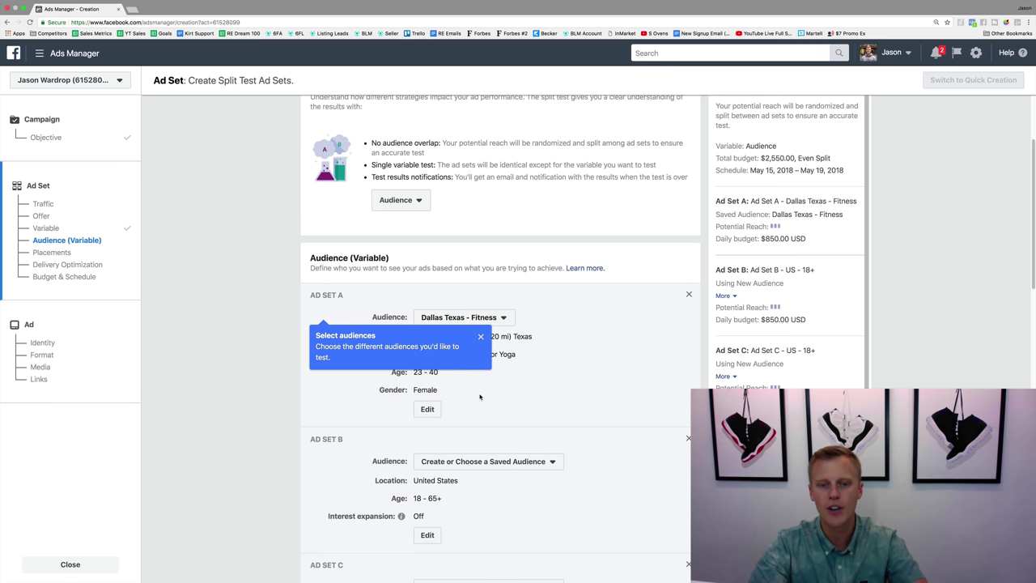
# Assign the saved audience "Real Estate" with the 30 - 50 age range to ad set B.
pyautogui.click(493, 460)
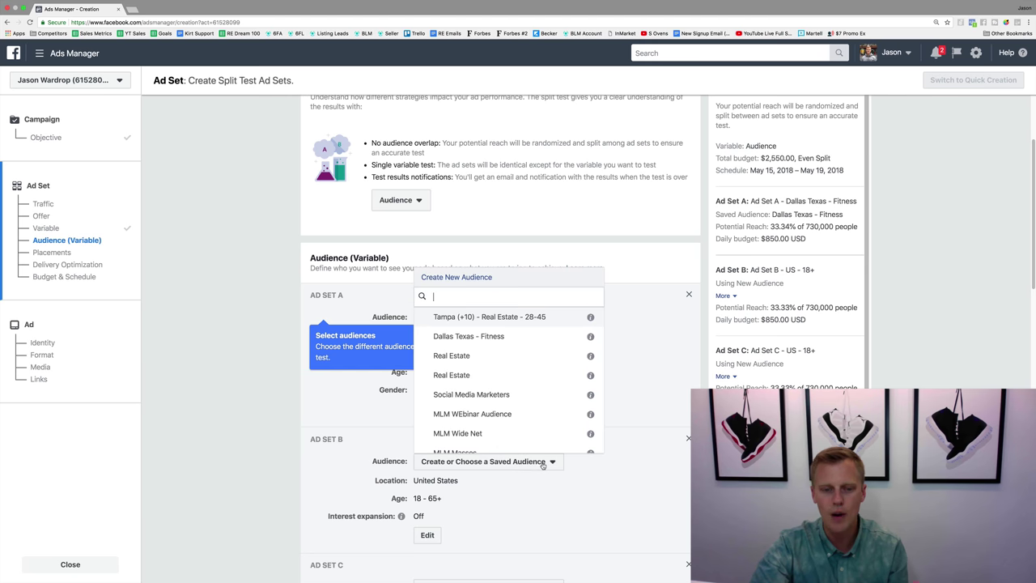
pyautogui.click(502, 363)
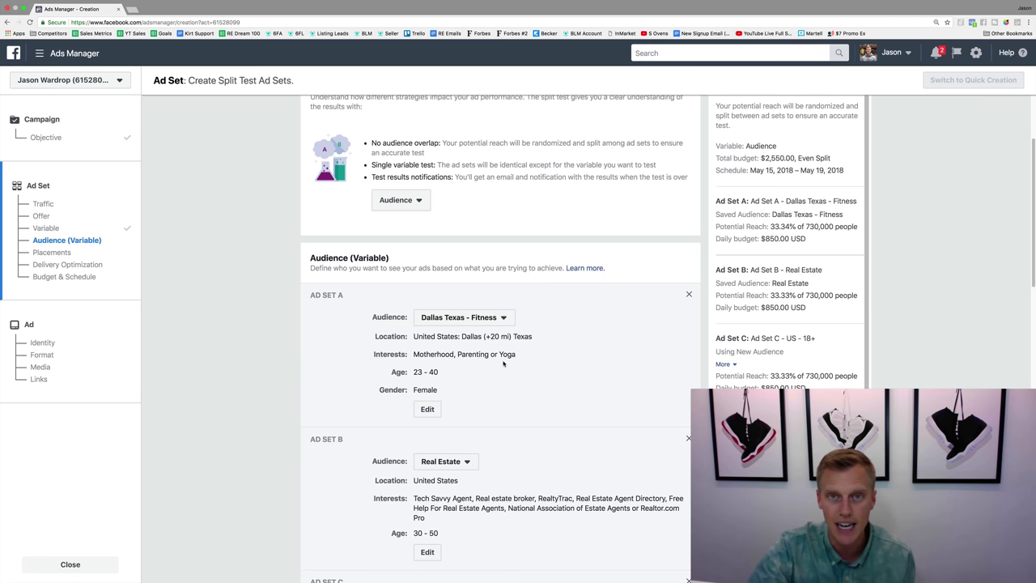
pyautogui.scroll(-3, 540, 371)
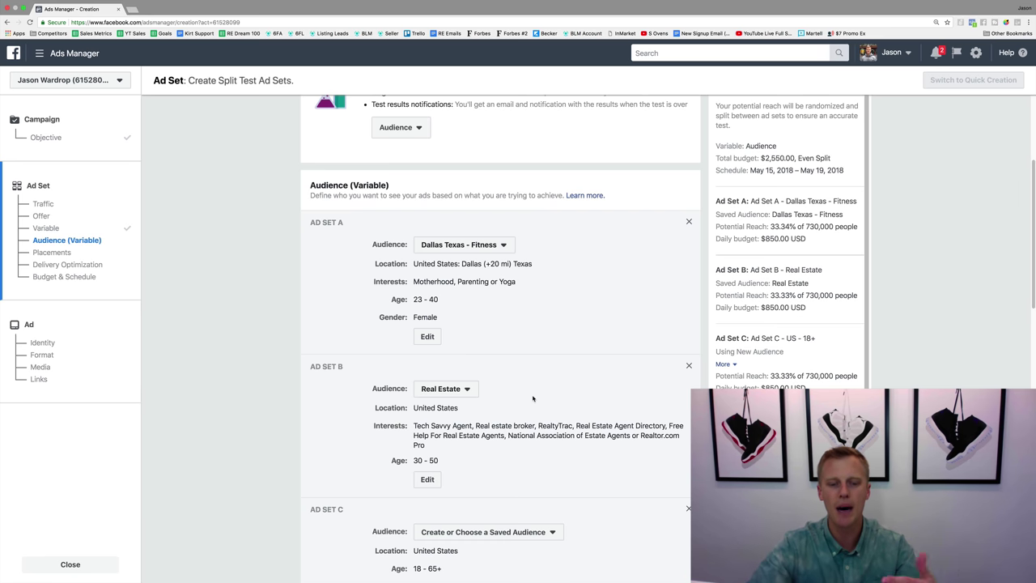
pyautogui.scroll(-3, 534, 394)
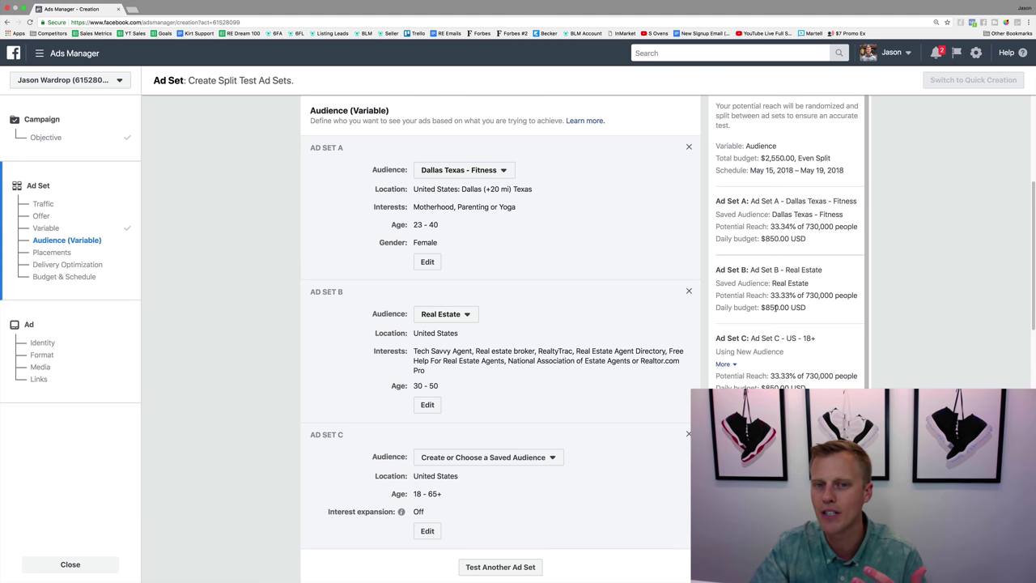
# Change the split test variable from Audience to Creative.
pyautogui.scroll(3, 641, 273)
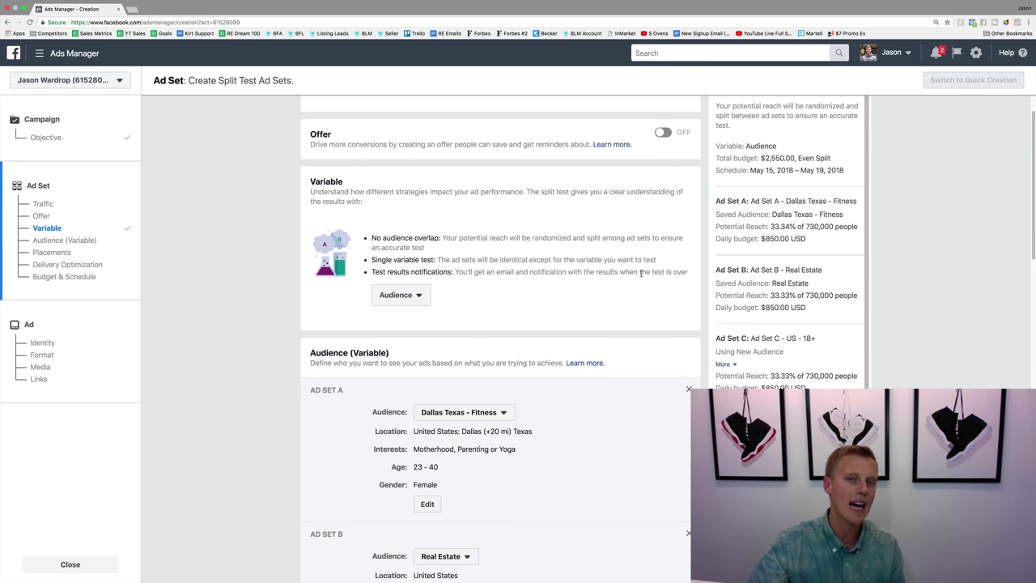
pyautogui.click(407, 295)
pyautogui.click(405, 320)
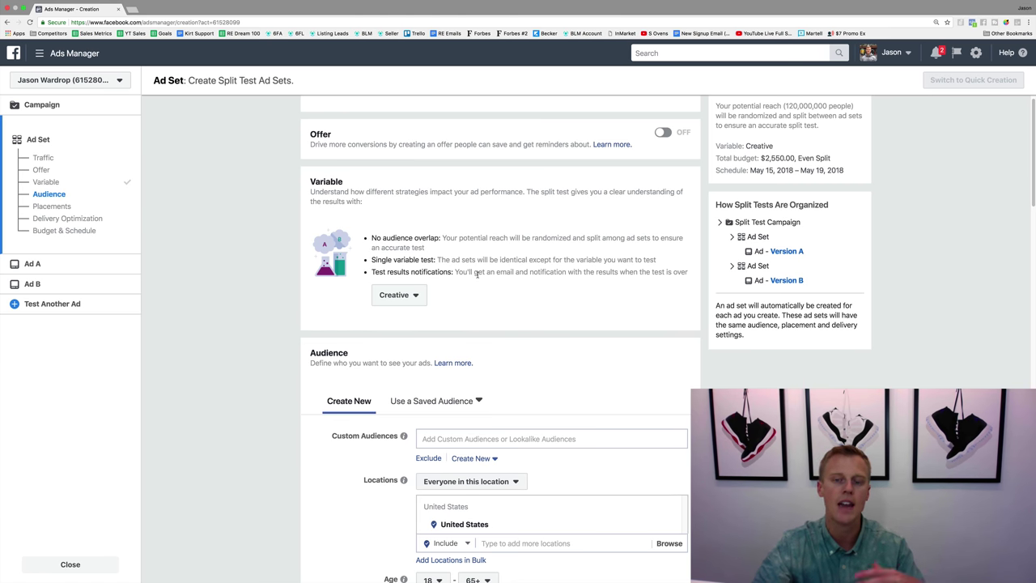
pyautogui.scroll(-2, 476, 280)
pyautogui.scroll(2, 421, 315)
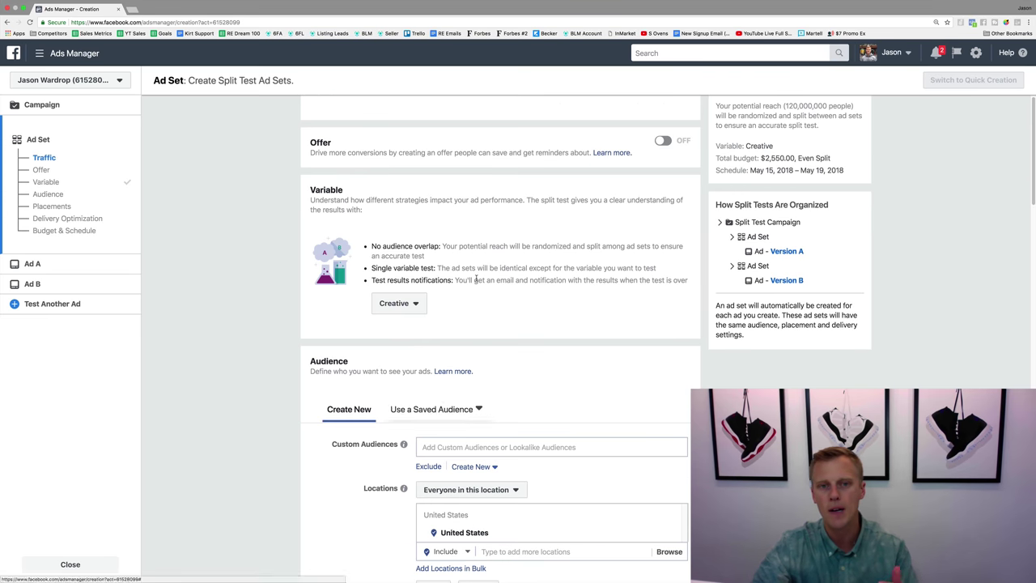
pyautogui.scroll(-1, 343, 354)
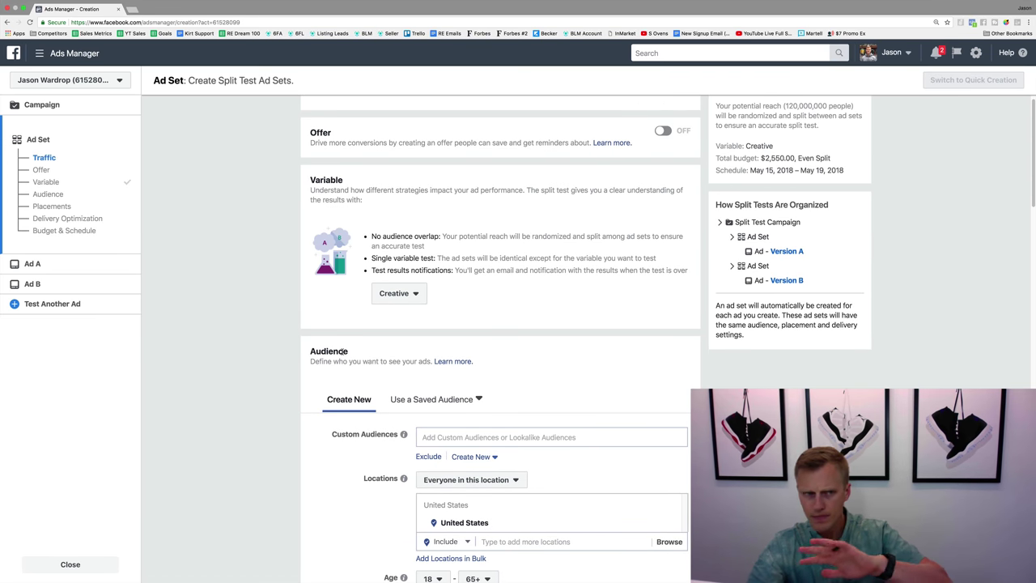
# Review the shared audience, placement, delivery optimization and budget settings without changing them, and continue to the setup of ad A.
pyautogui.click(40, 284)
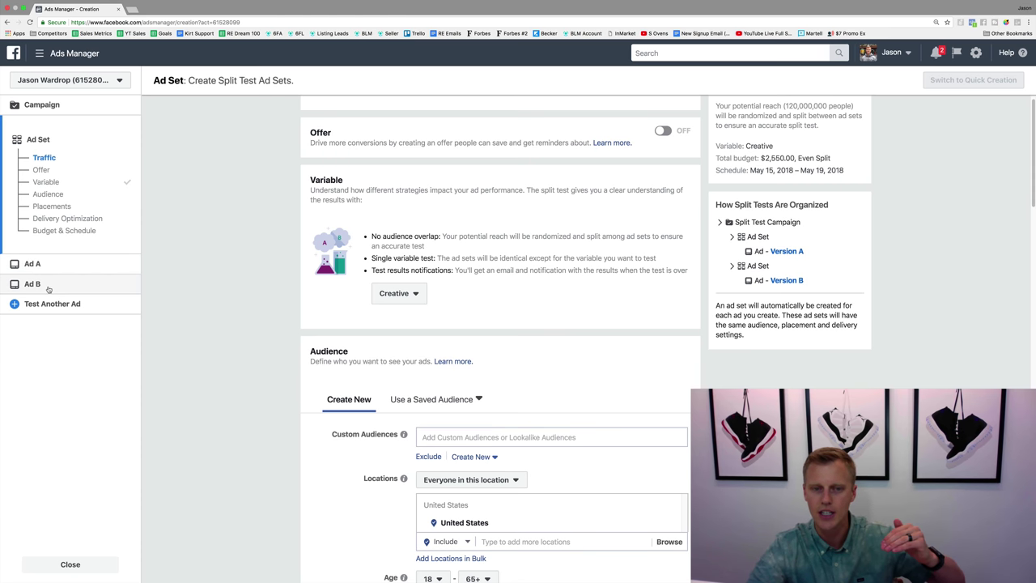
pyautogui.scroll(-3, 326, 358)
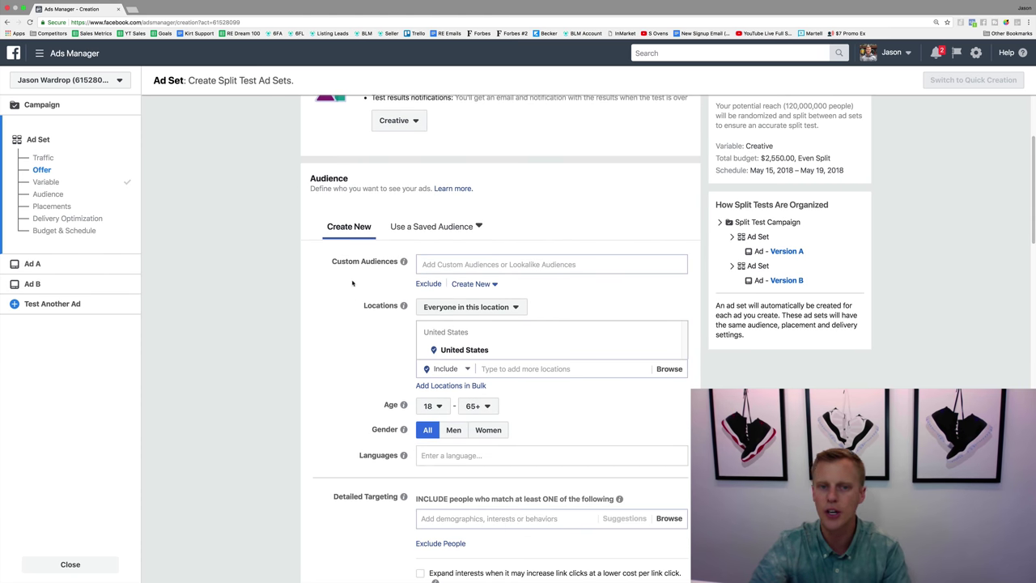
pyautogui.scroll(-7, 379, 411)
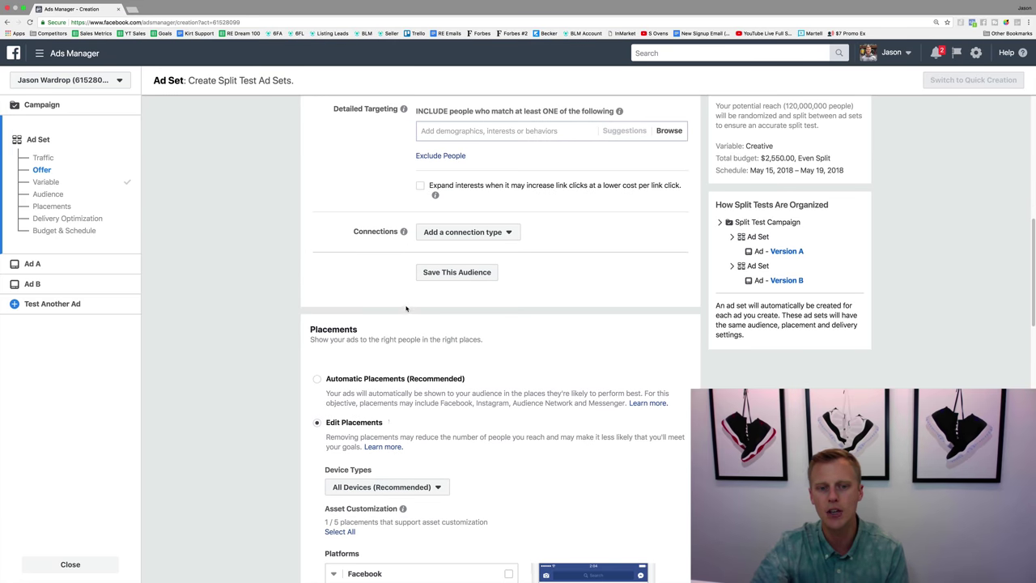
pyautogui.scroll(-10, 380, 411)
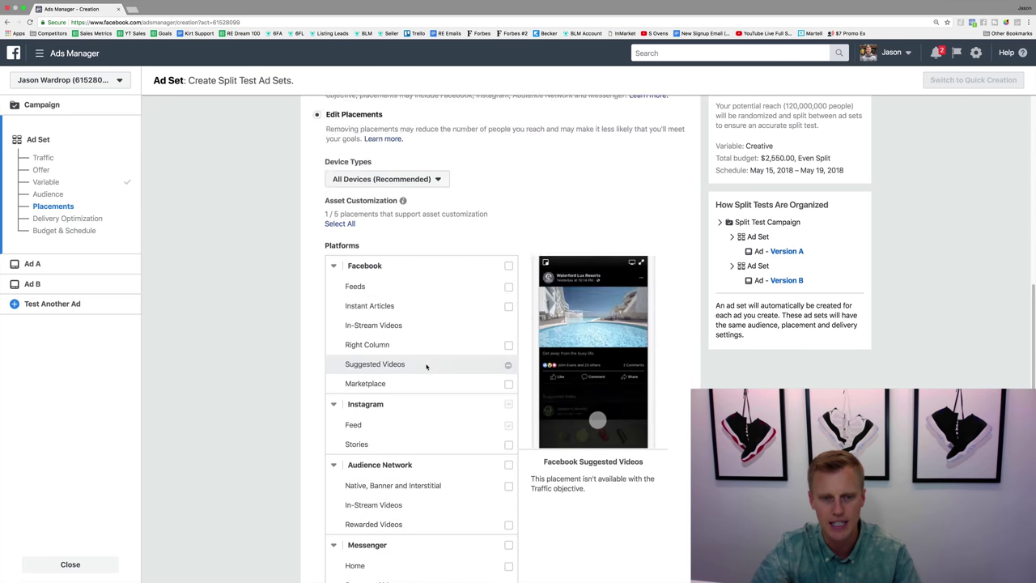
pyautogui.scroll(-5, 425, 368)
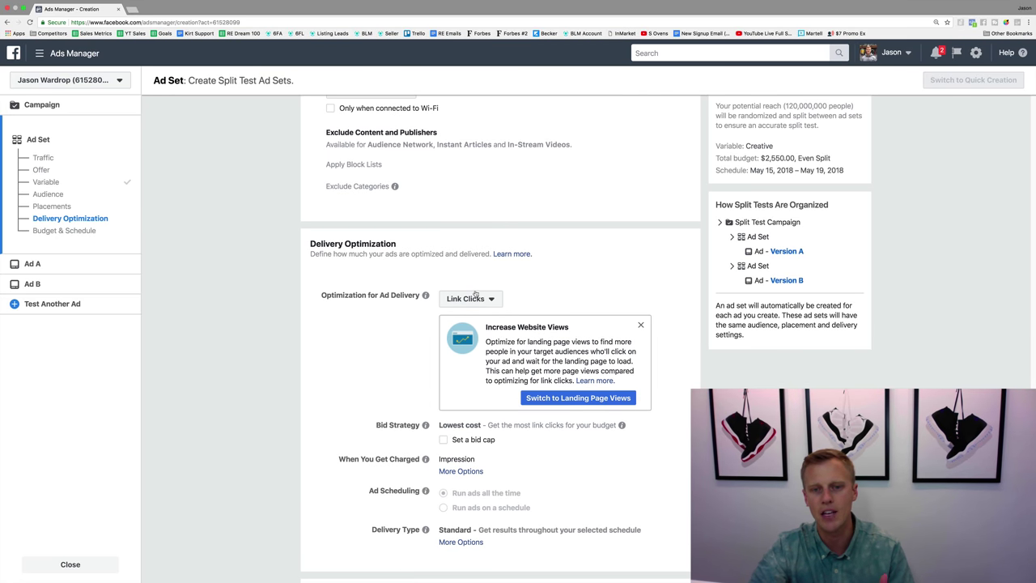
pyautogui.click(477, 298)
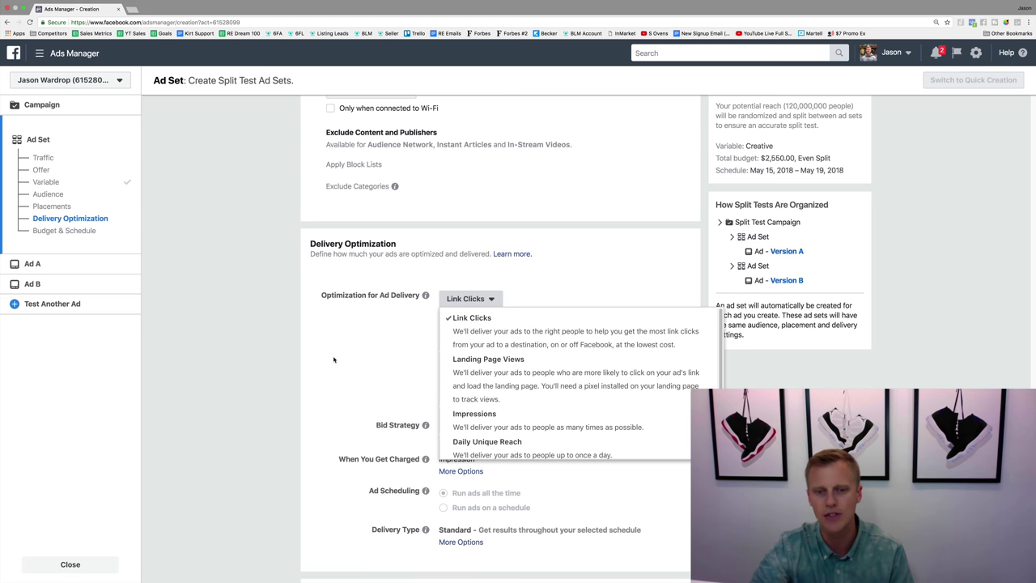
pyautogui.click(380, 363)
pyautogui.scroll(-4, 381, 362)
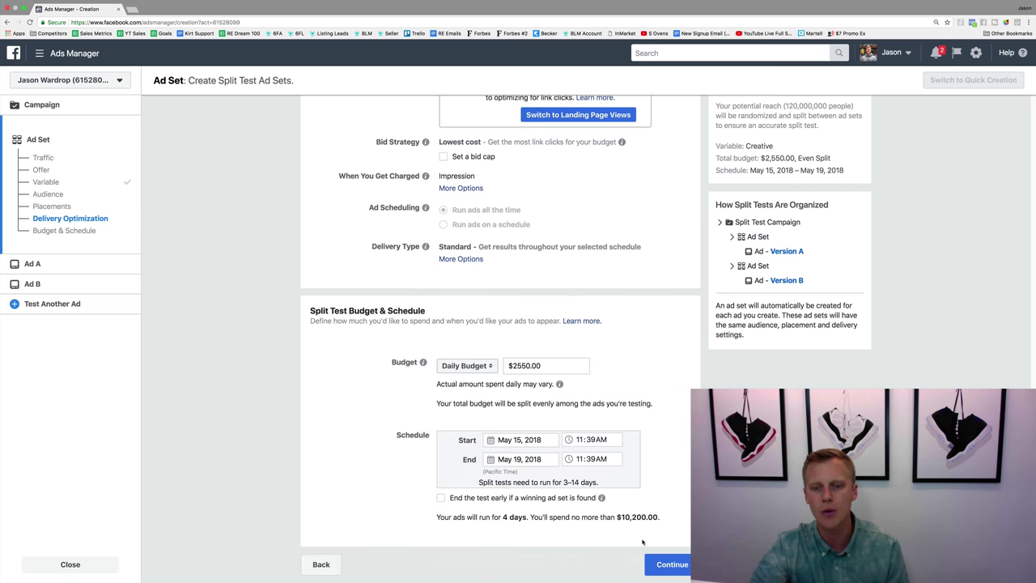
pyautogui.click(671, 563)
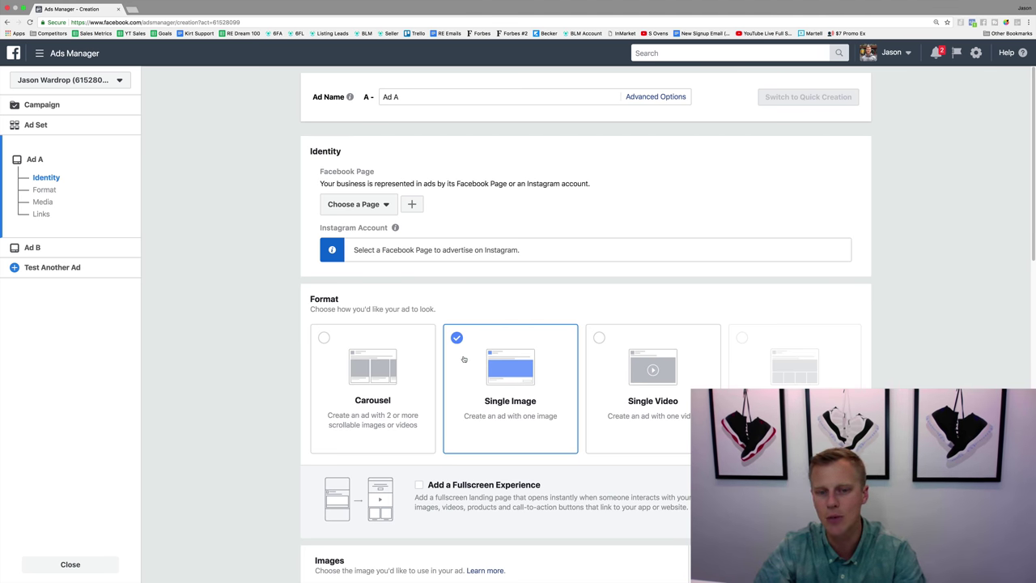
# Switch from ad A to ad B and set ad B's format to Single Video.
pyautogui.scroll(-15, 485, 390)
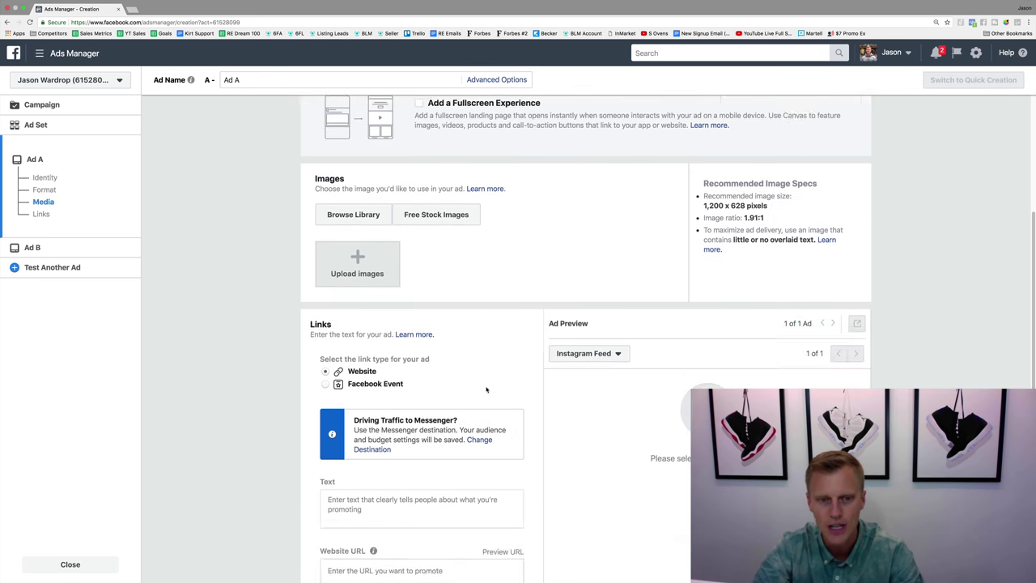
pyautogui.scroll(10, 486, 386)
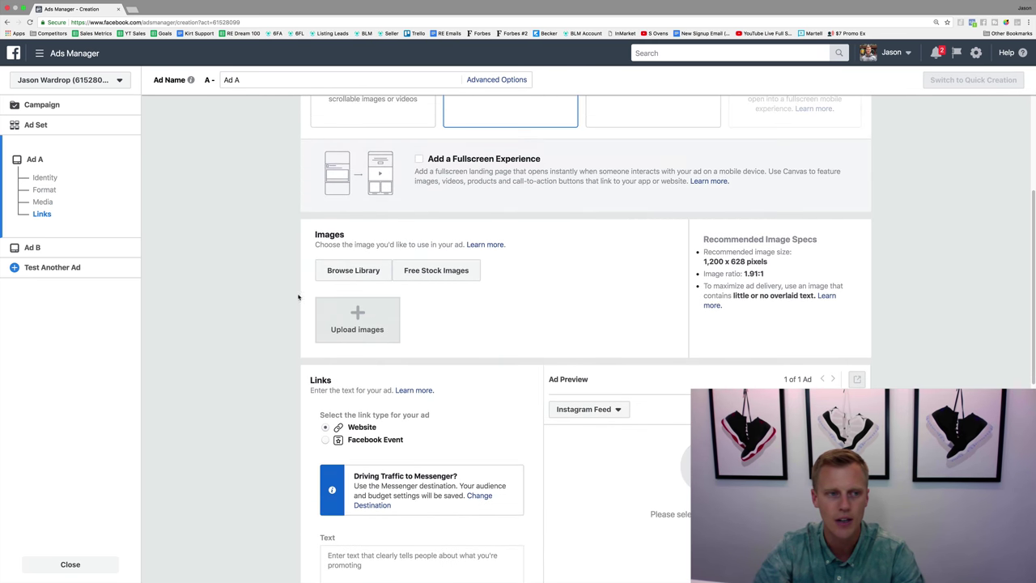
pyautogui.click(33, 249)
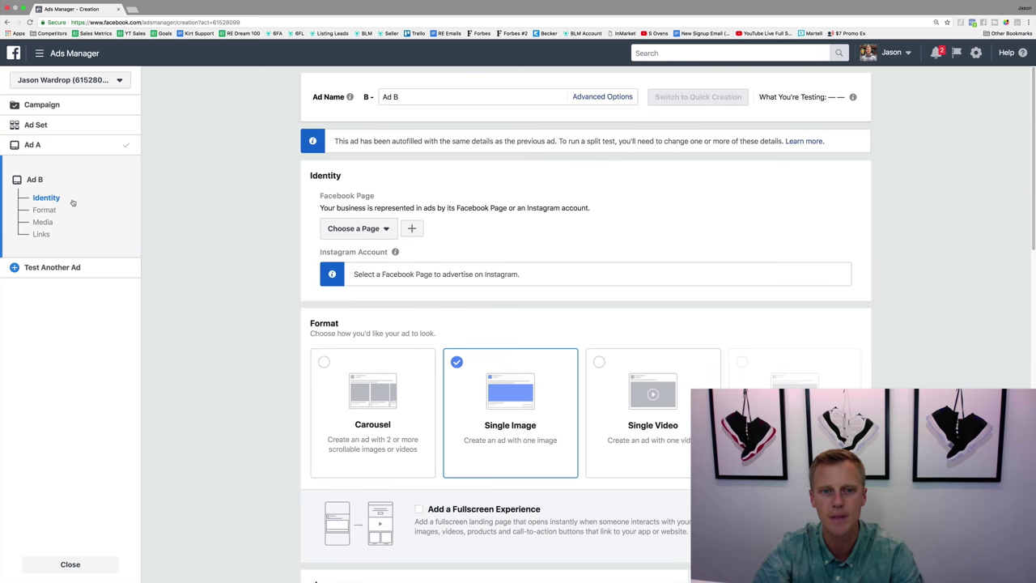
pyautogui.click(661, 409)
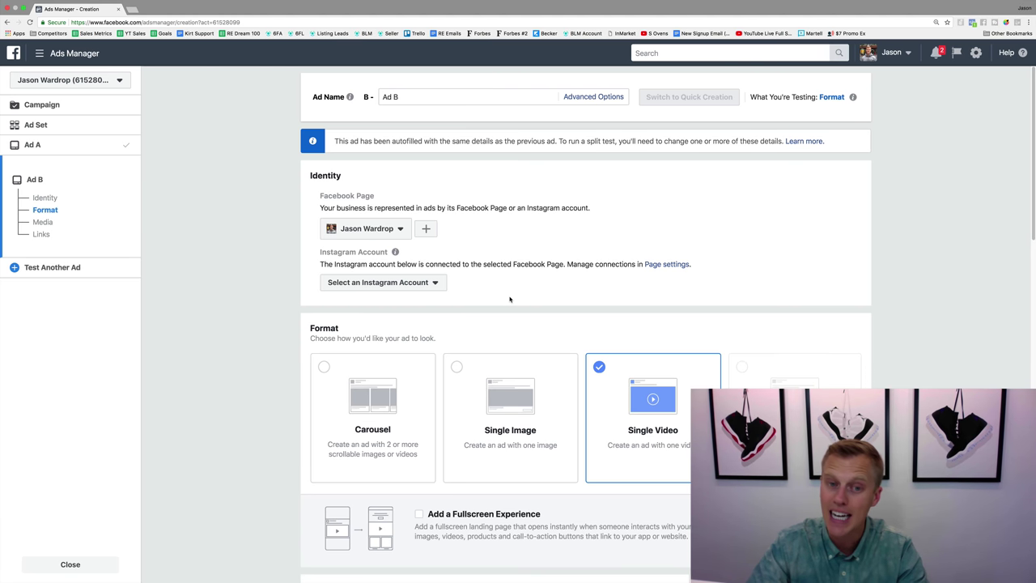
# Complete ad B's identity with the Facebook Page and its connected Instagram account.
pyautogui.click(413, 283)
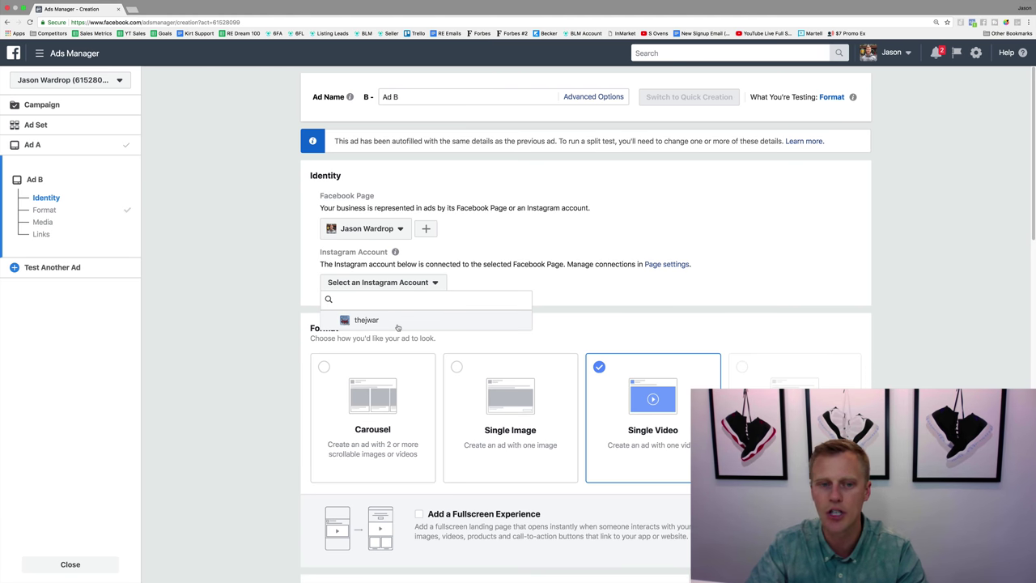
pyautogui.click(397, 322)
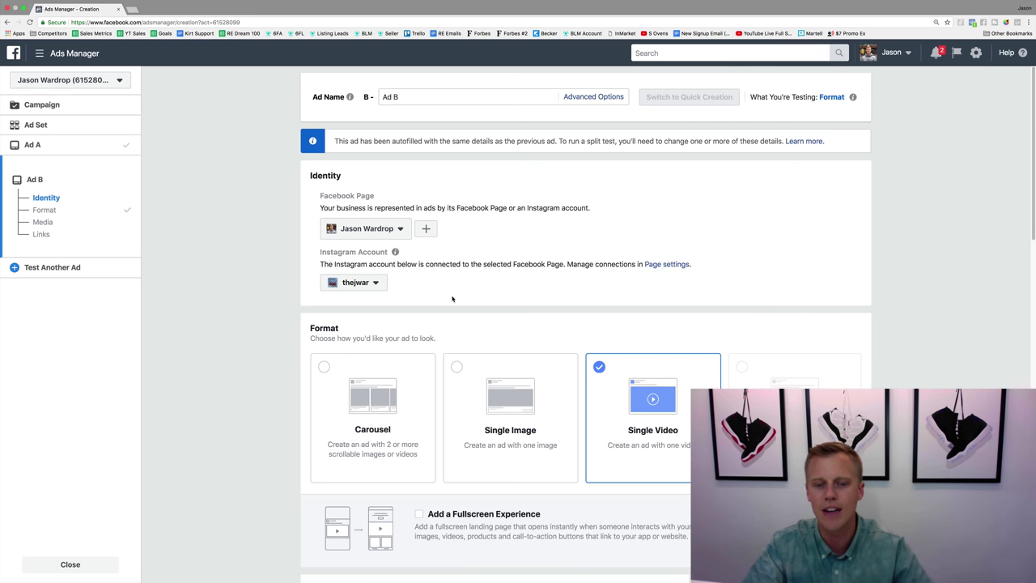
# Examine ad B's video, text and website URL fields, and compare them with the image and link fields of ad A.
pyautogui.scroll(-3, 453, 299)
pyautogui.scroll(-2, 454, 300)
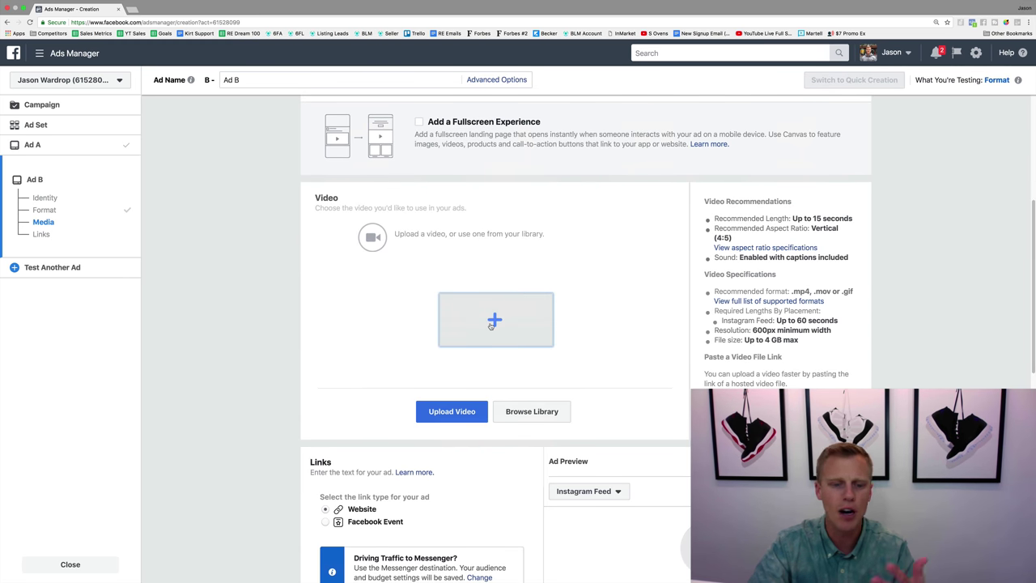
pyautogui.scroll(-3, 437, 354)
pyautogui.click(394, 479)
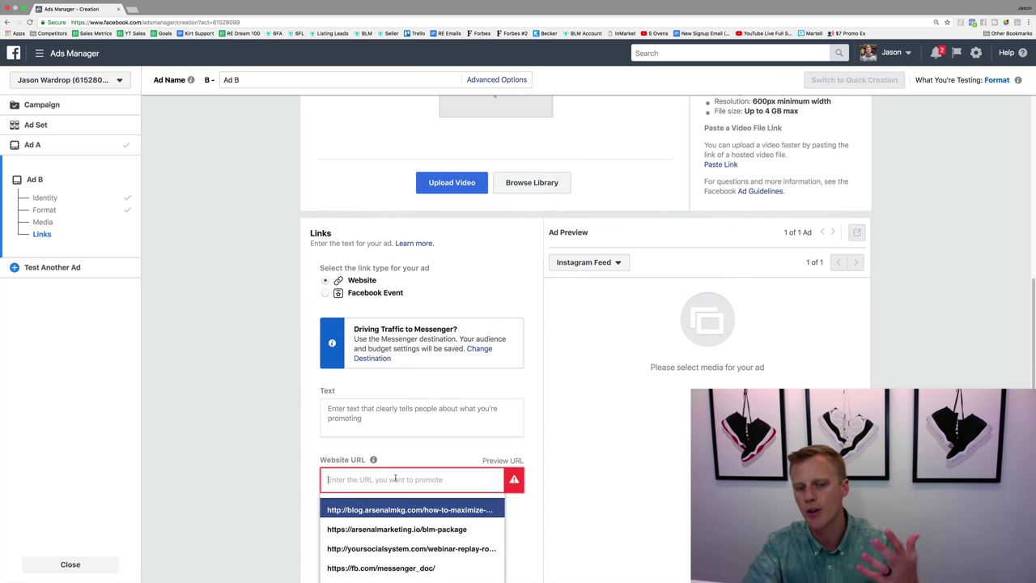
pyautogui.click(397, 410)
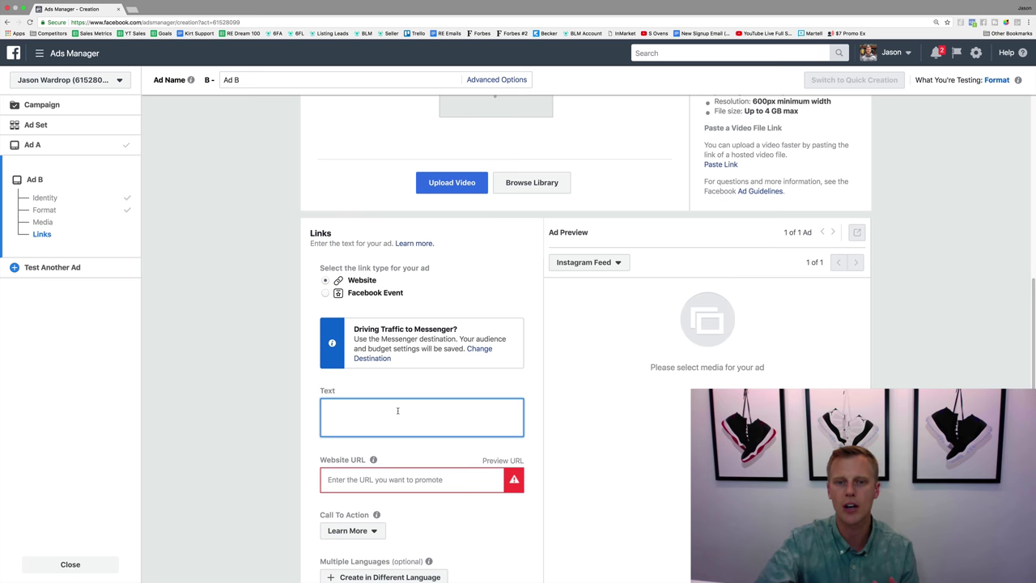
pyautogui.scroll(2, 421, 388)
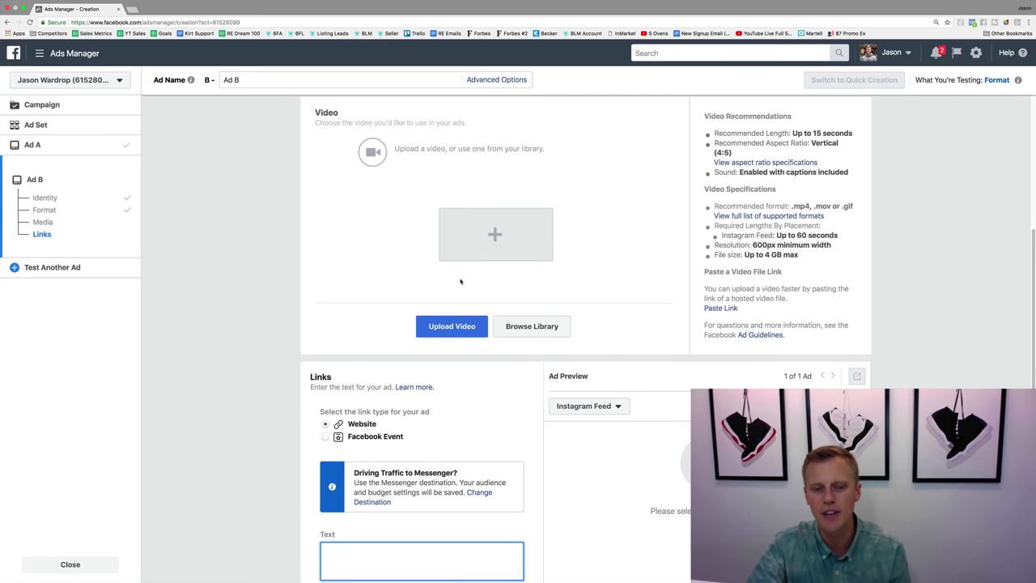
pyautogui.click(34, 146)
pyautogui.scroll(-5, 348, 328)
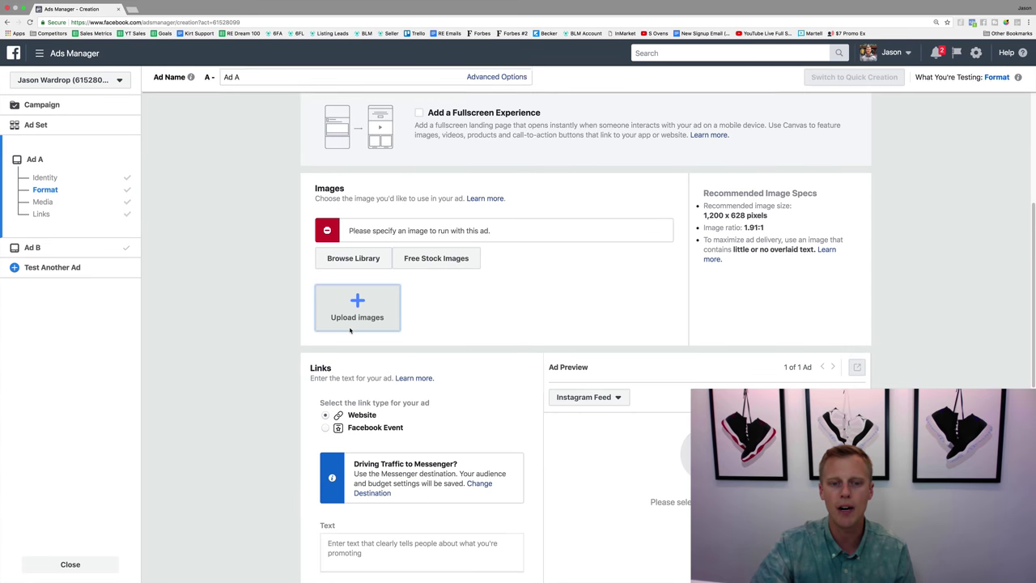
pyautogui.scroll(-3, 414, 383)
pyautogui.click(397, 323)
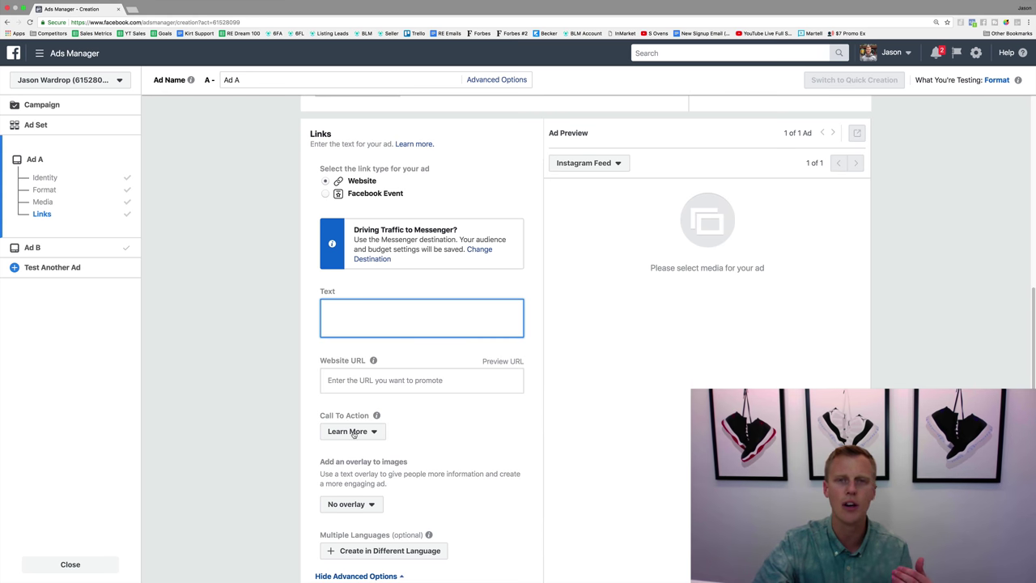
pyautogui.scroll(3, 398, 424)
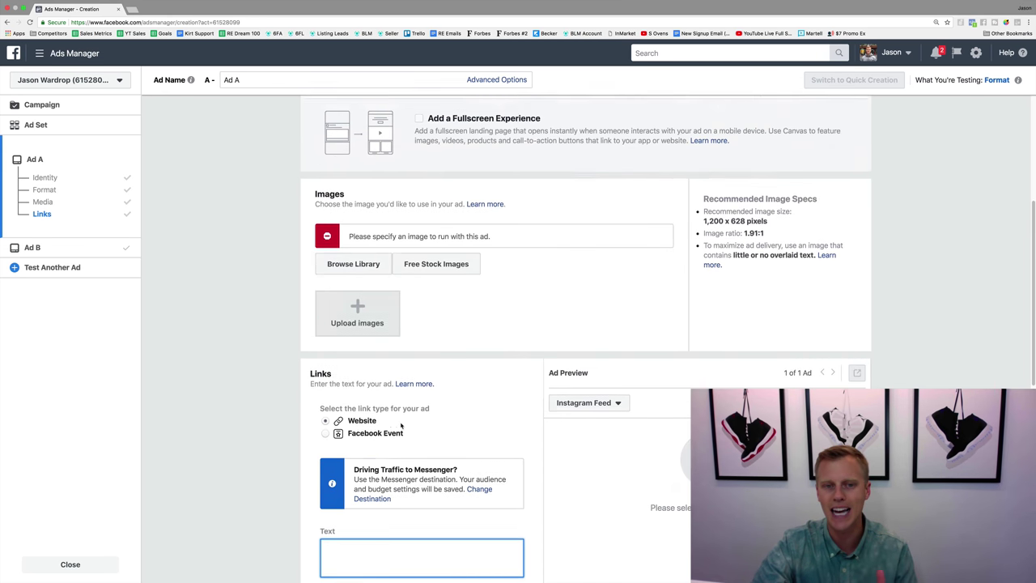
pyautogui.scroll(1, 399, 424)
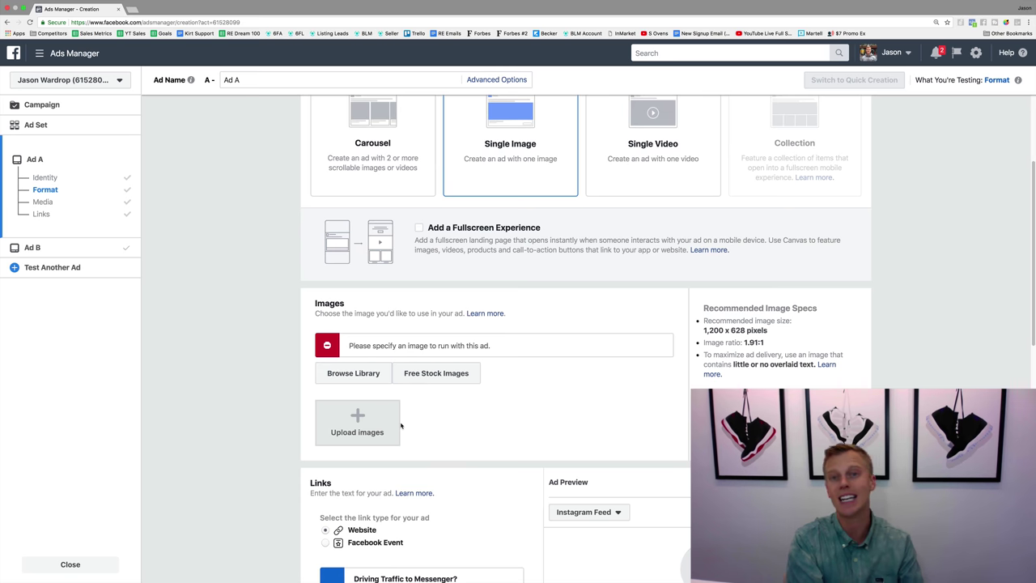